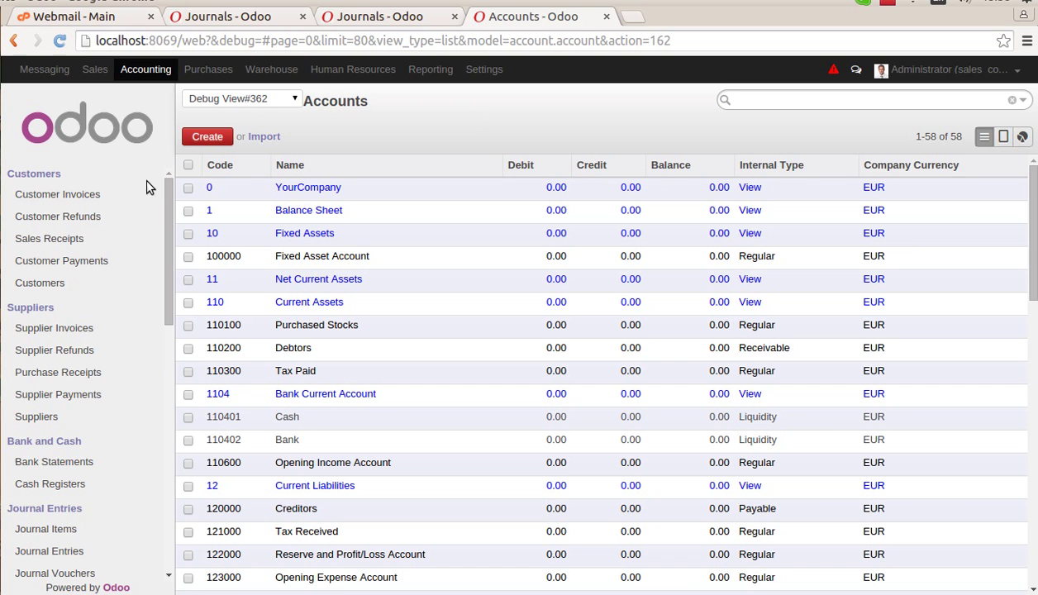
# Scroll the Accounting menu down to Configuration and expand the Journals submenu.
pyautogui.scroll(-4, 157, 190)
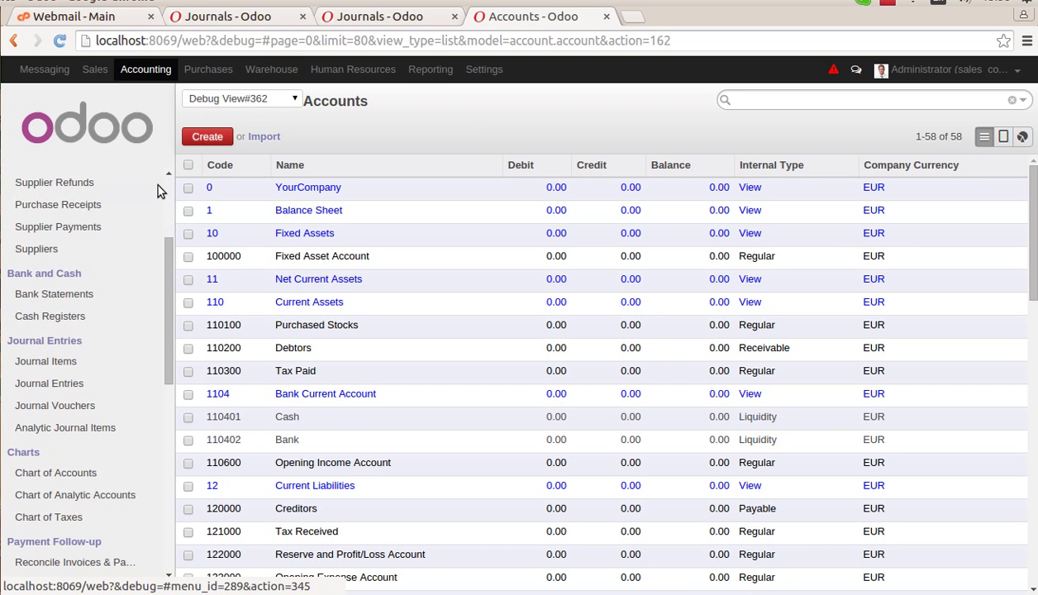
pyautogui.scroll(-1, 160, 191)
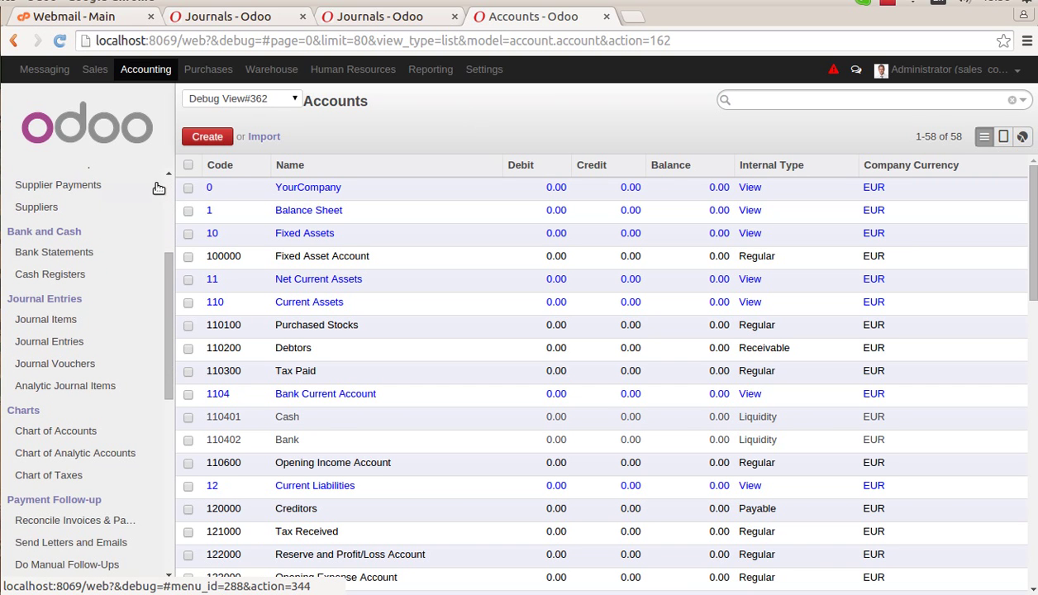
pyautogui.scroll(-10, 124, 273)
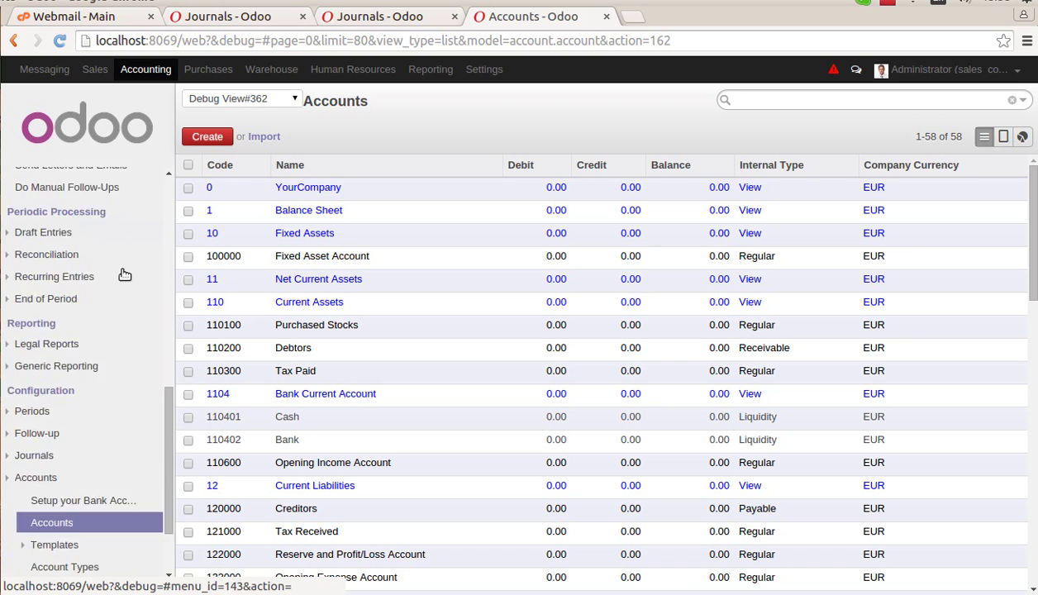
pyautogui.scroll(-1, 83, 388)
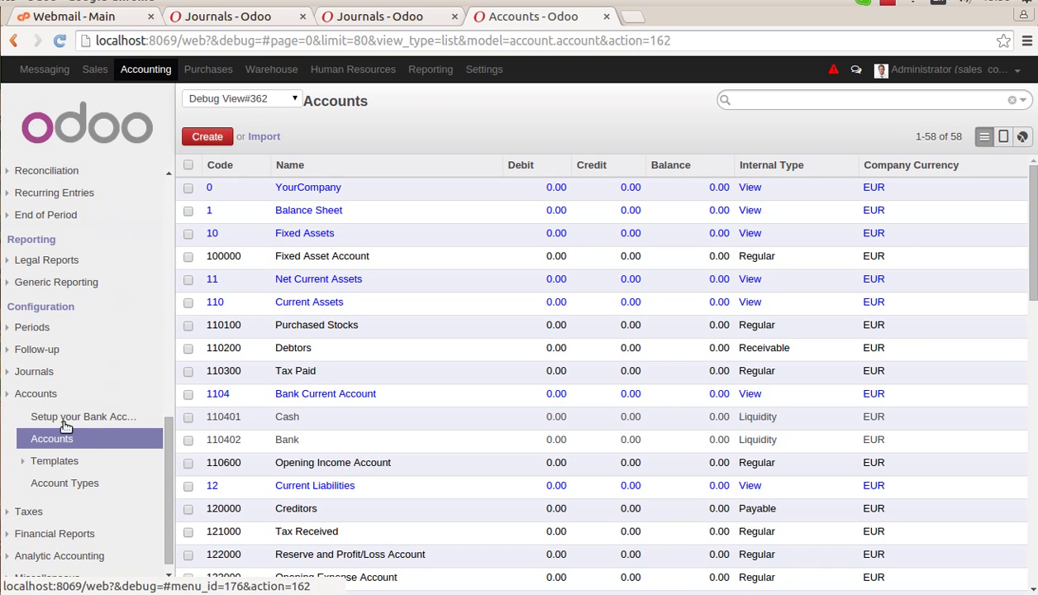
pyautogui.click(48, 373)
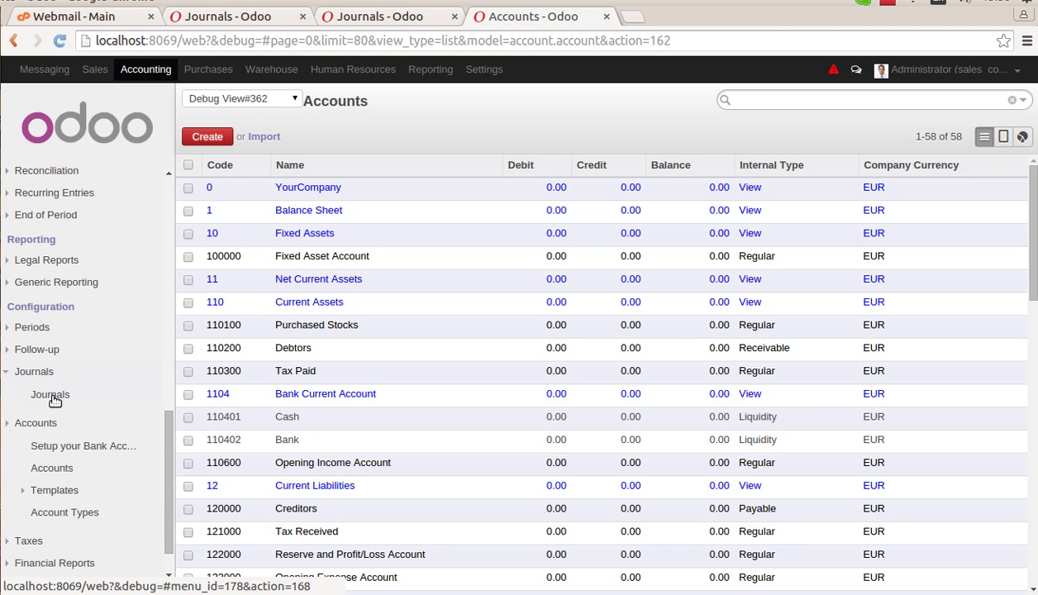
# Open the Journals list from Configuration > Journals.
pyautogui.click(52, 396)
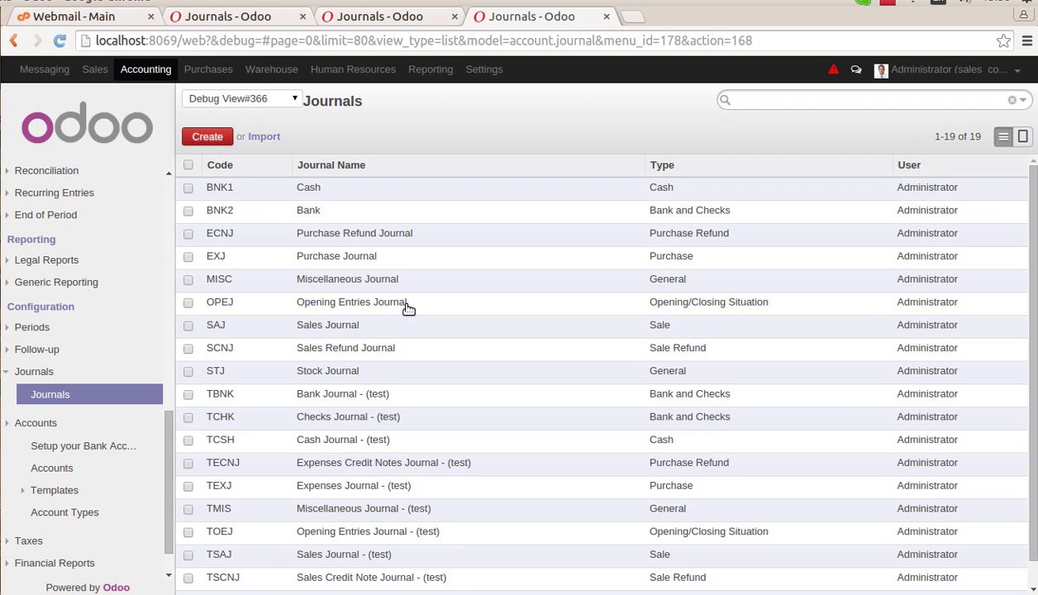
# Inspect the Opening Entries Journal's Opening/Closing Situation type and Centralized Counterpart setting, then discard without changes.
pyautogui.click(407, 309)
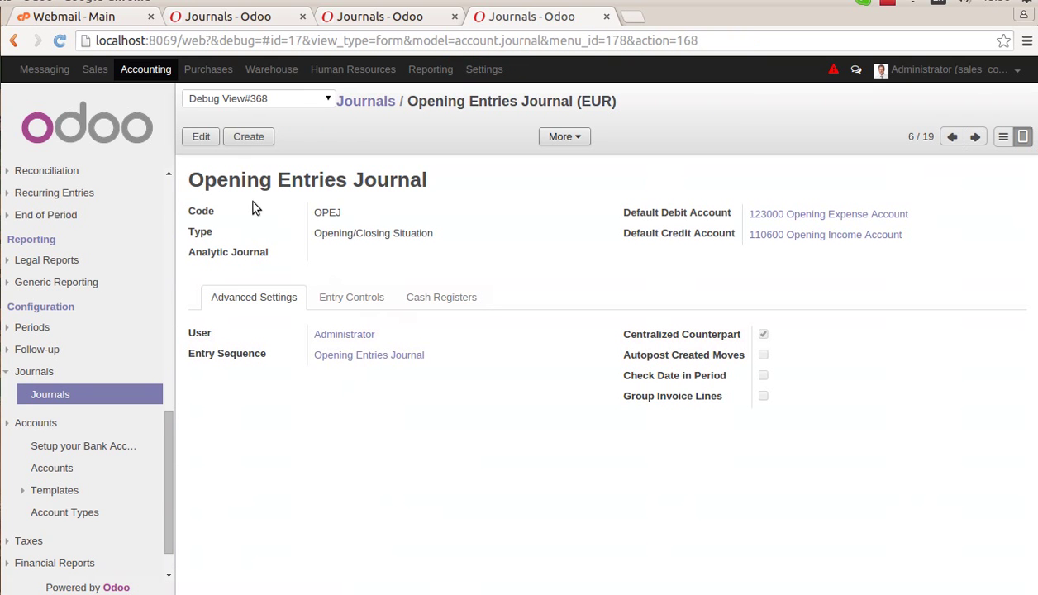
pyautogui.click(199, 137)
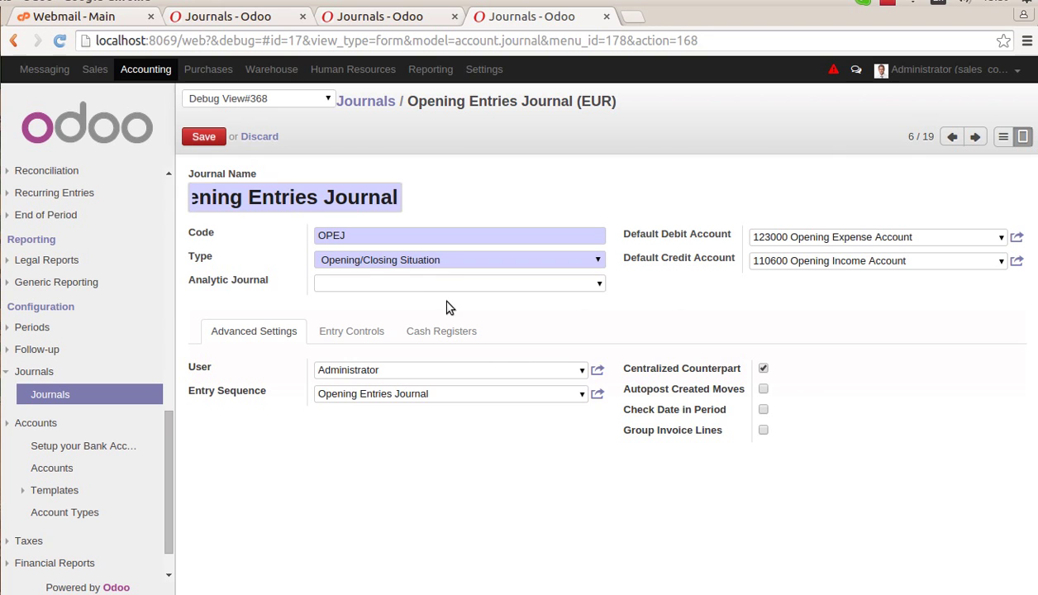
pyautogui.click(450, 261)
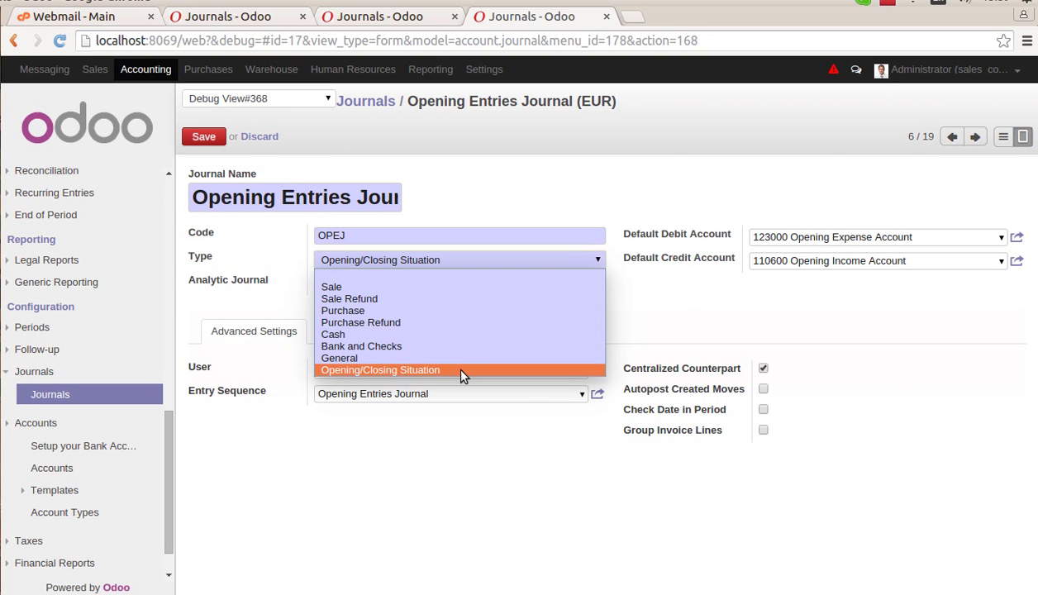
pyautogui.click(591, 494)
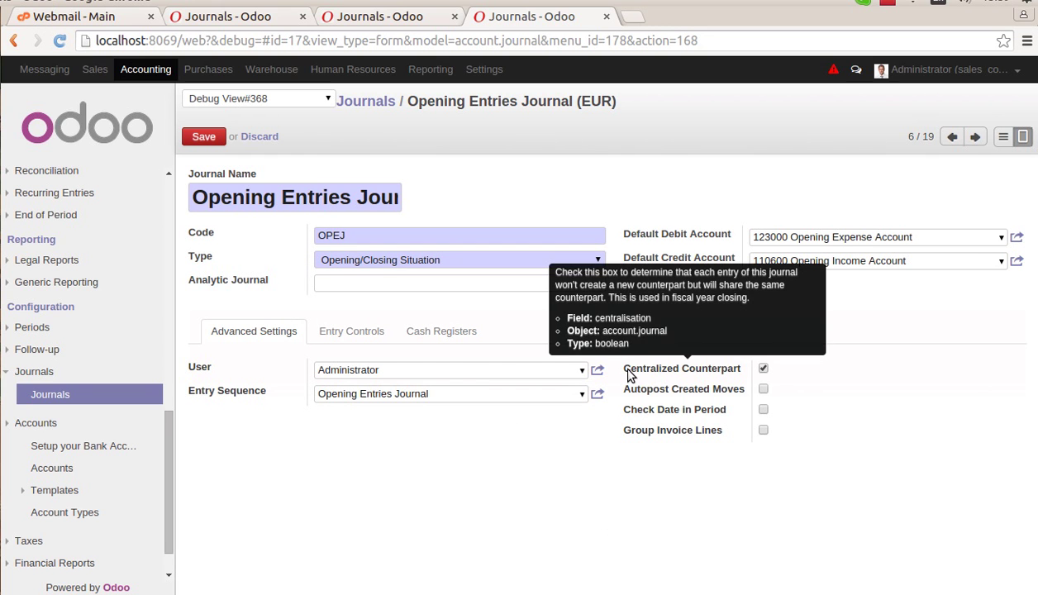
pyautogui.moveTo(630, 369); pyautogui.dragTo(733, 365)
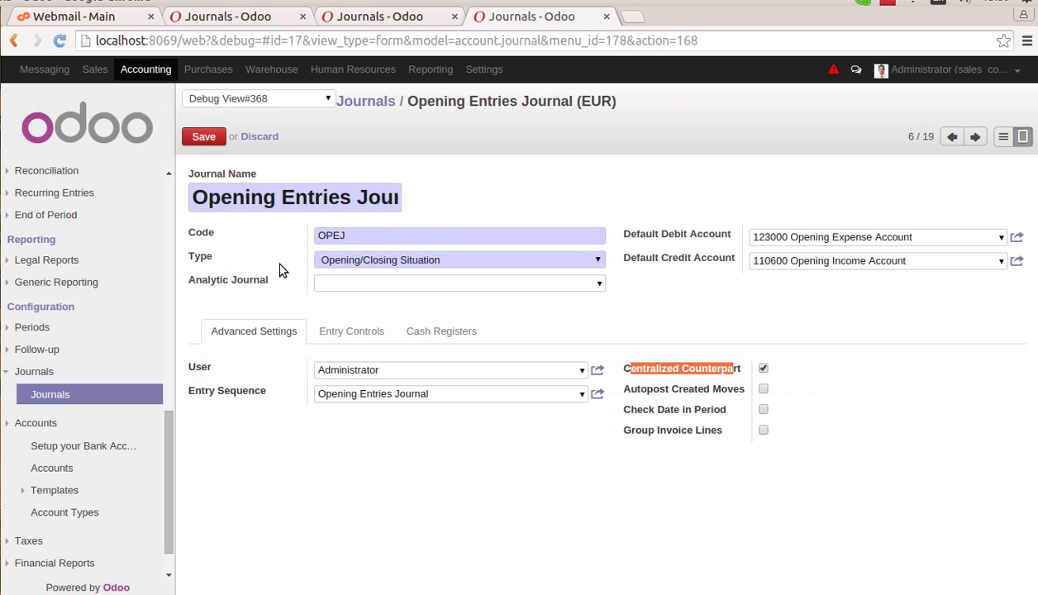
pyautogui.moveTo(711, 376)
pyautogui.click(260, 137)
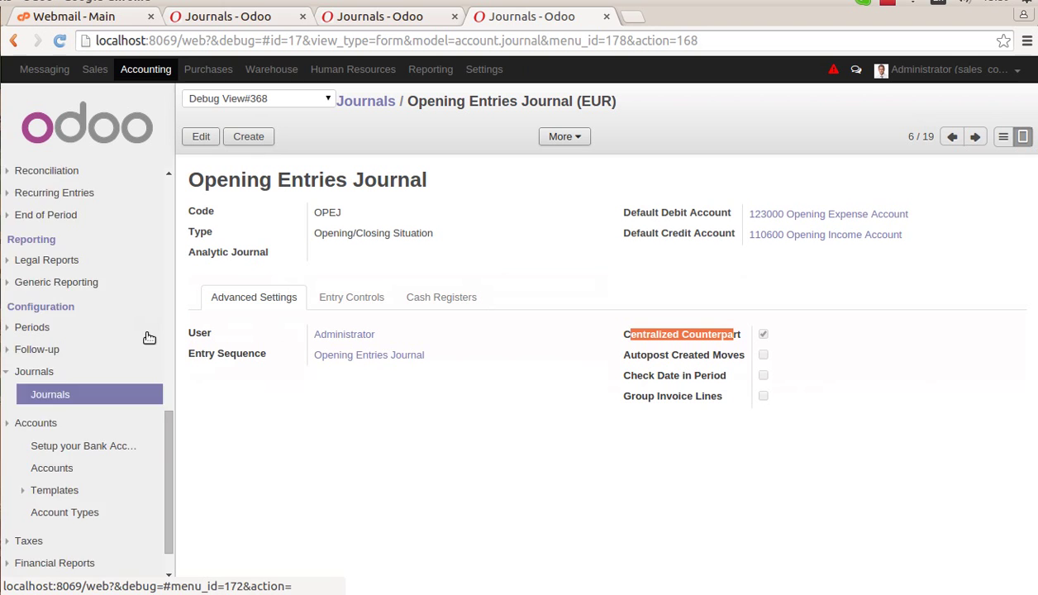
# Create a new journal entry from the Journal Entries list.
pyautogui.scroll(4, 146, 335)
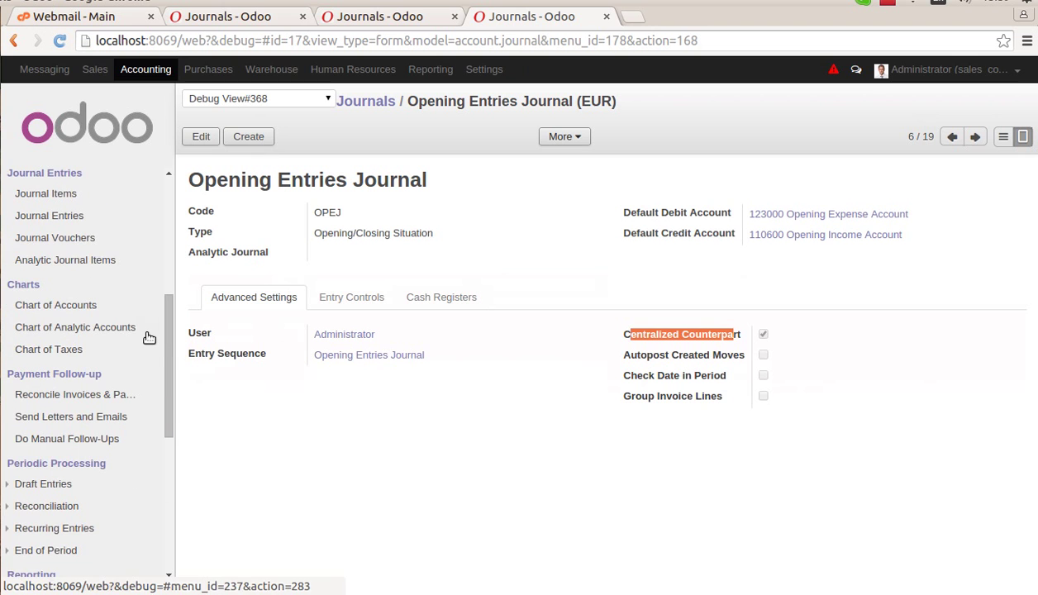
pyautogui.click(79, 216)
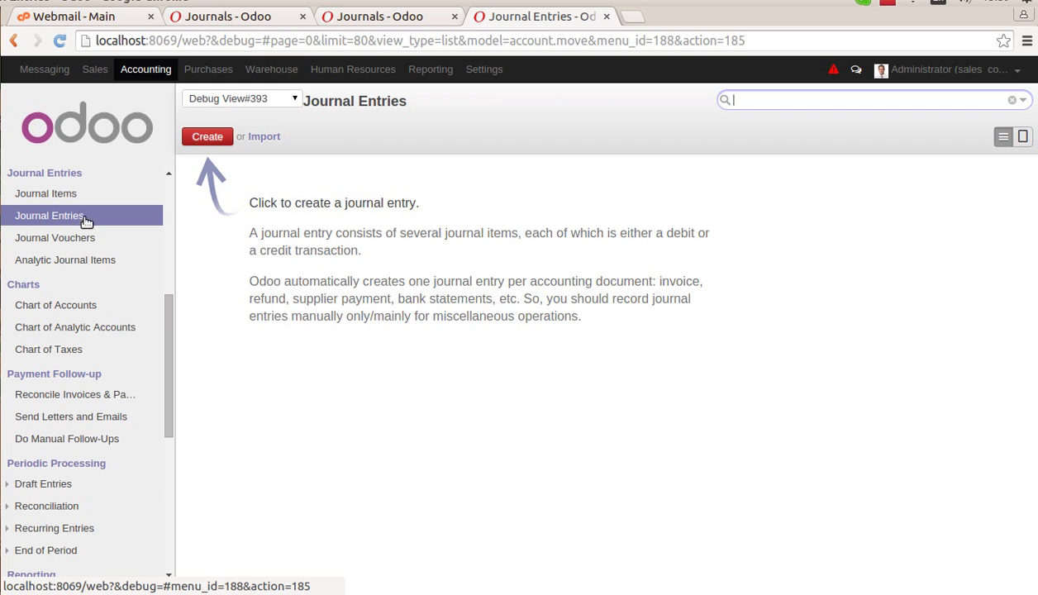
pyautogui.click(217, 138)
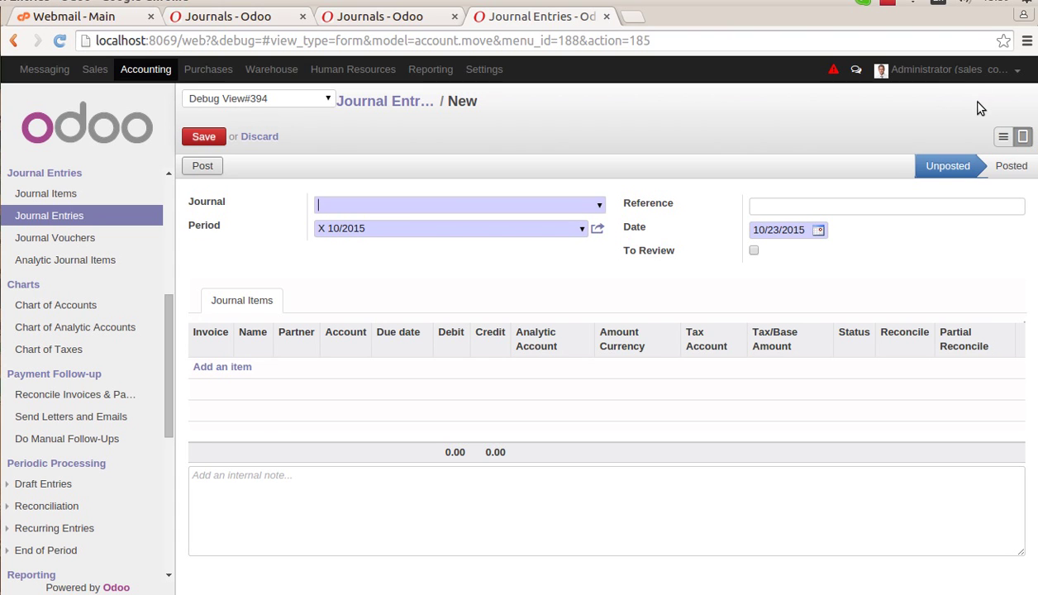
# Open Preferences from the Administrator user menu.
pyautogui.click(1017, 72)
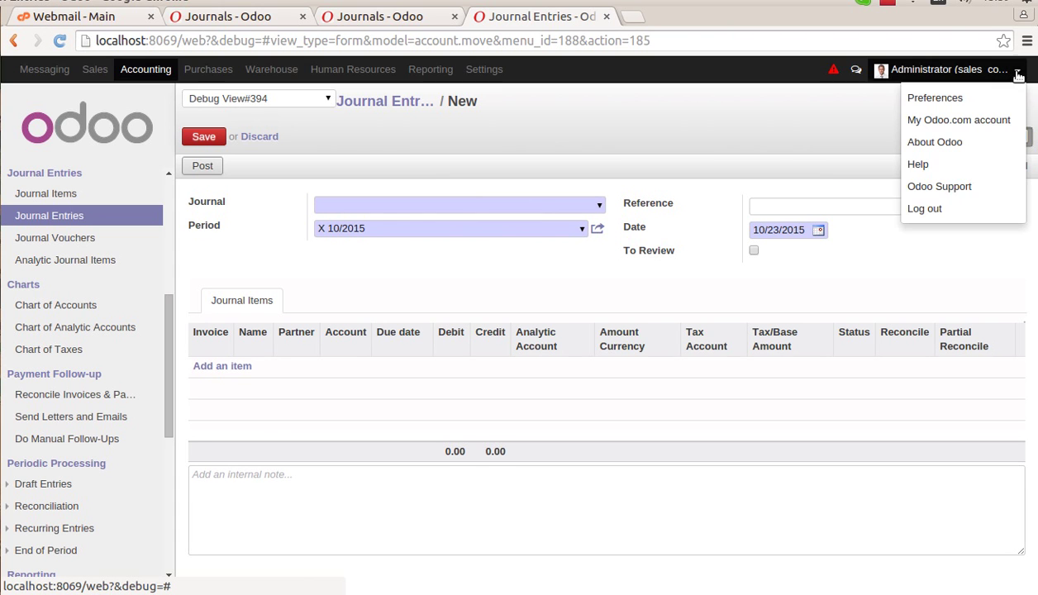
pyautogui.click(935, 98)
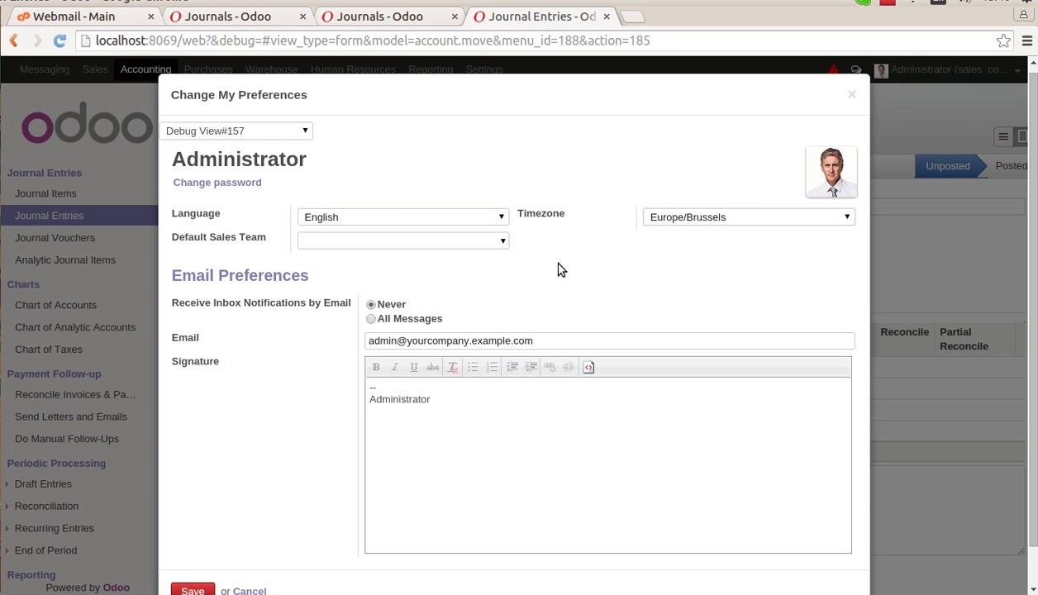
# Close Preferences and set the entry's journal to Opening Entries Journal (EUR).
pyautogui.tripleClick(857, 97)
pyautogui.click(857, 98)
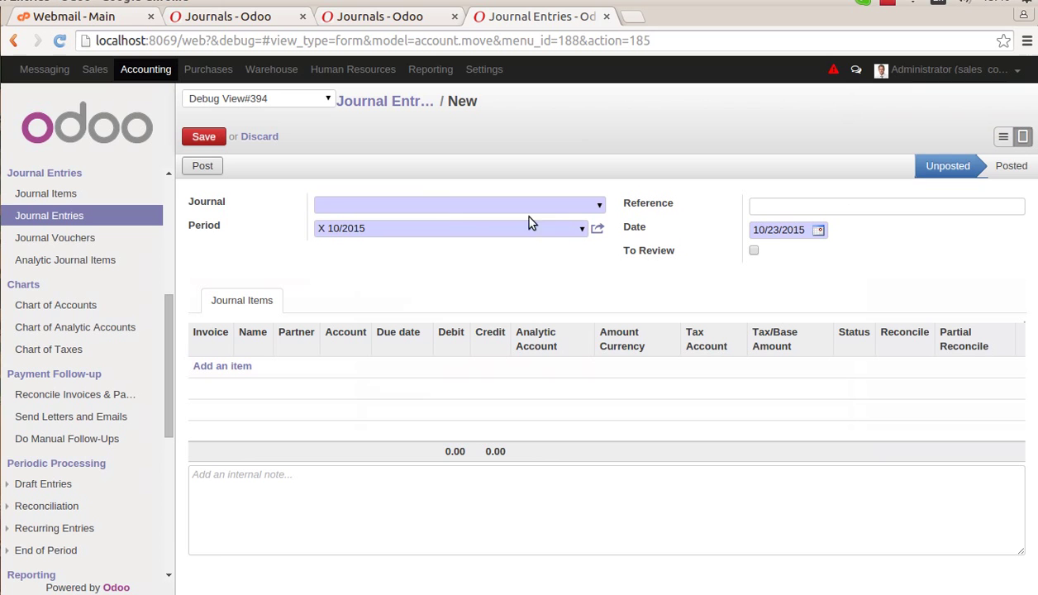
pyautogui.write('op')
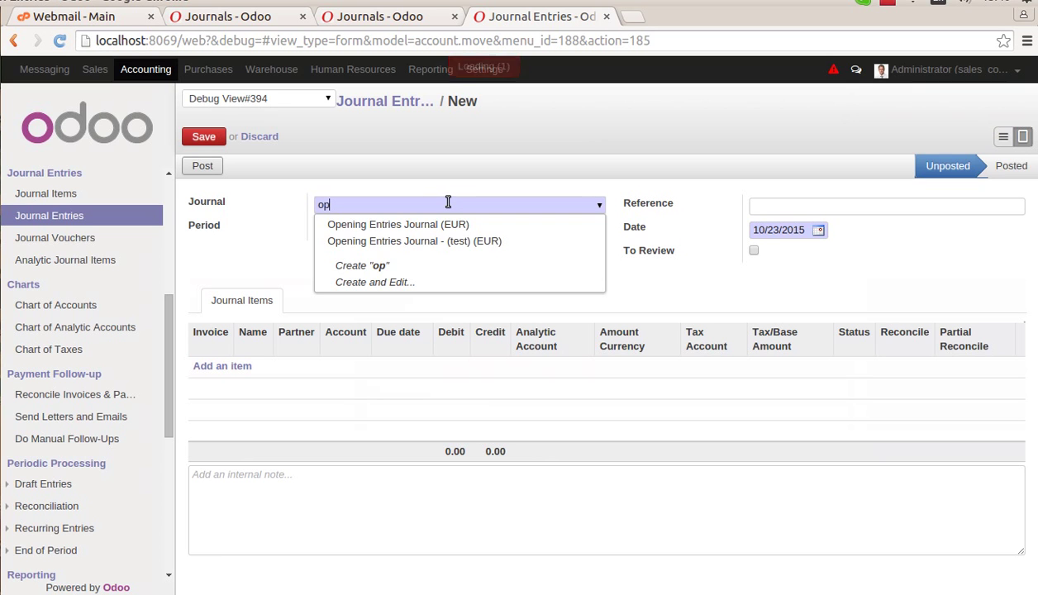
pyautogui.press('Return')
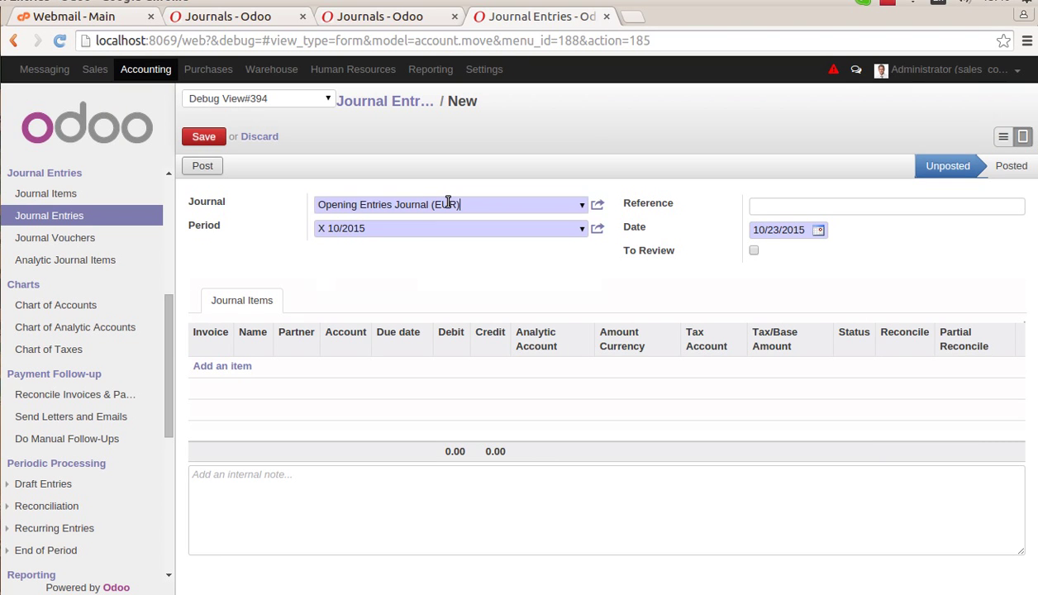
pyautogui.moveTo(456, 204); pyautogui.dragTo(417, 194)
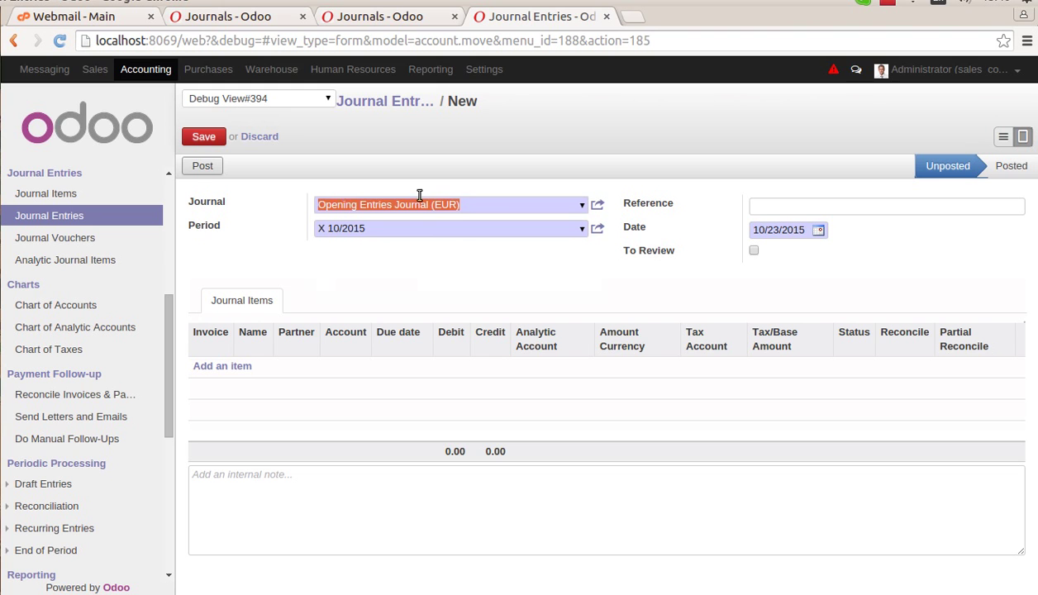
pyautogui.click(419, 301)
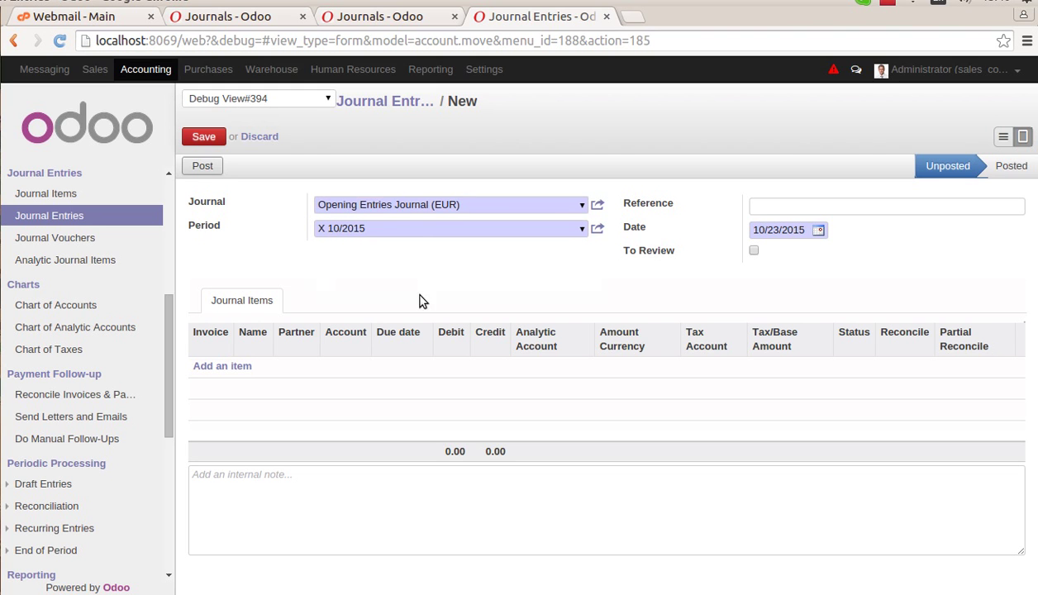
# Add an 'opening balance for cash' line crediting 110401 Cash by 10000.
pyautogui.click(235, 369)
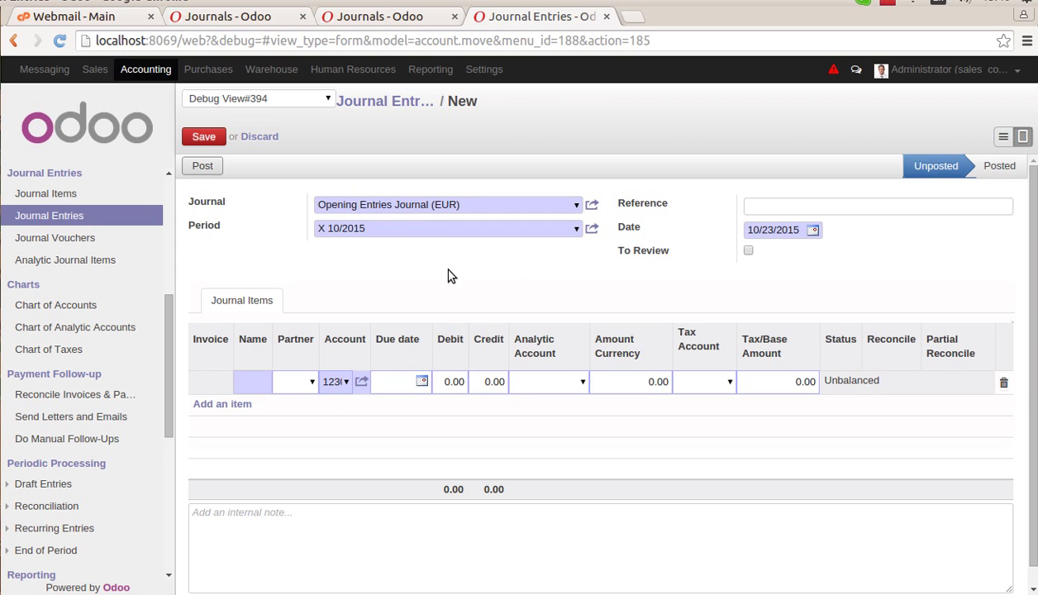
pyautogui.click(242, 378)
pyautogui.write('openeing balance for cash')
pyautogui.click(335, 381)
pyautogui.write('c')
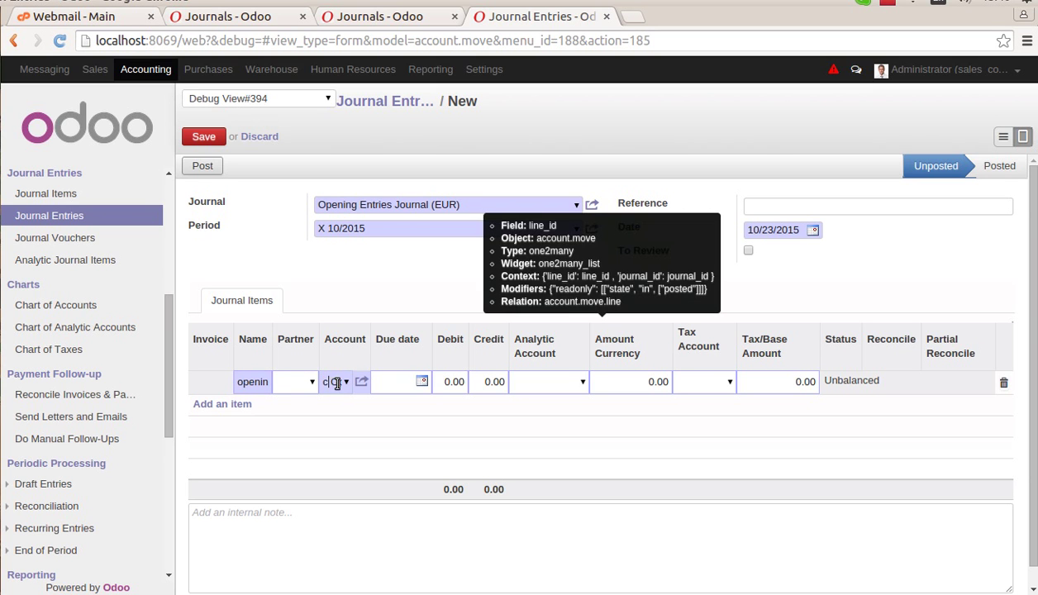
pyautogui.write('ahs Opening Expense Account')
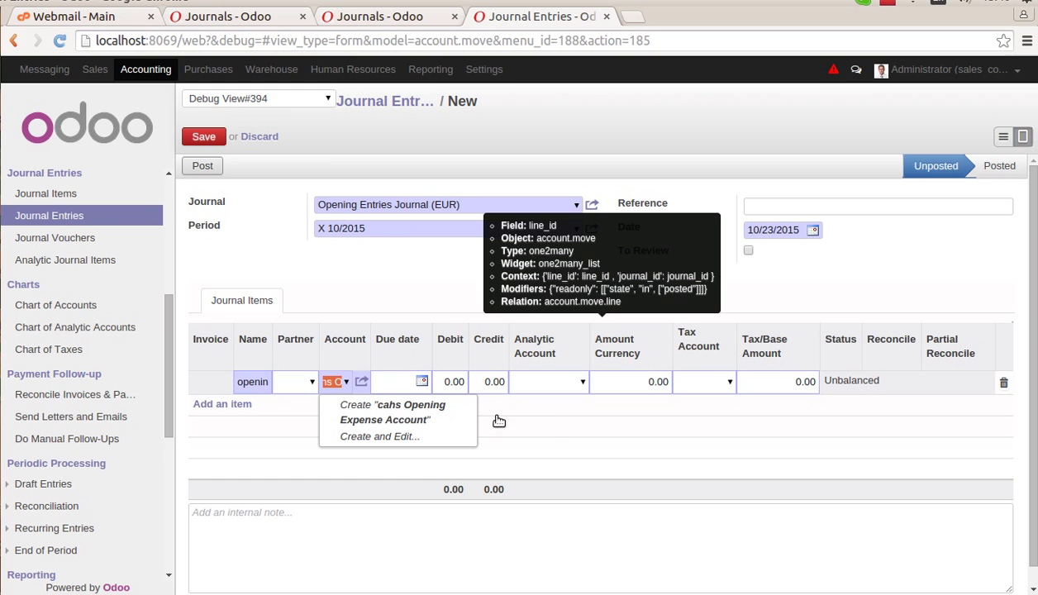
pyautogui.write('cash')
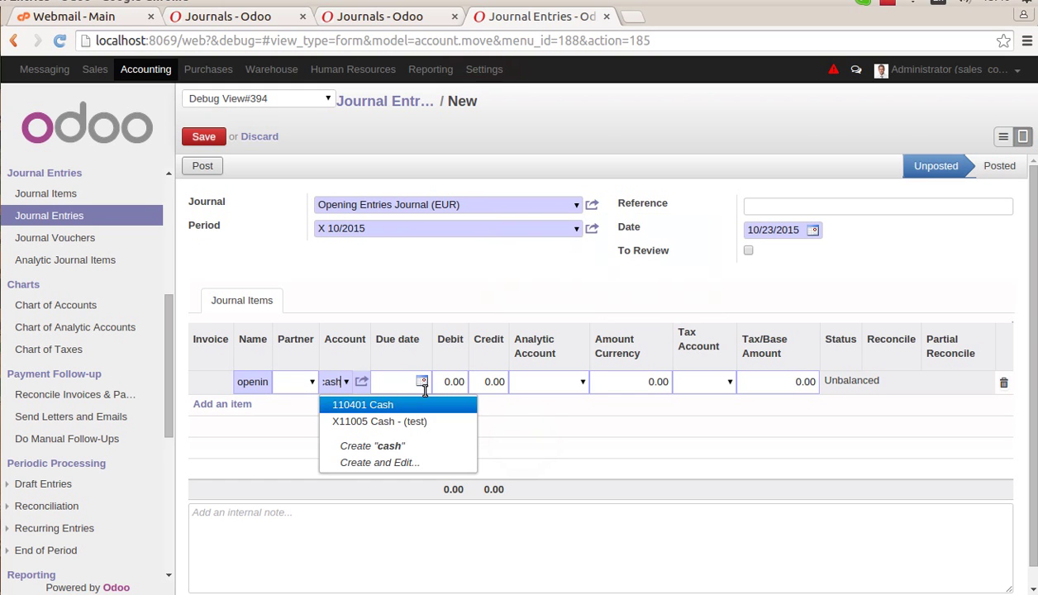
pyautogui.click(419, 404)
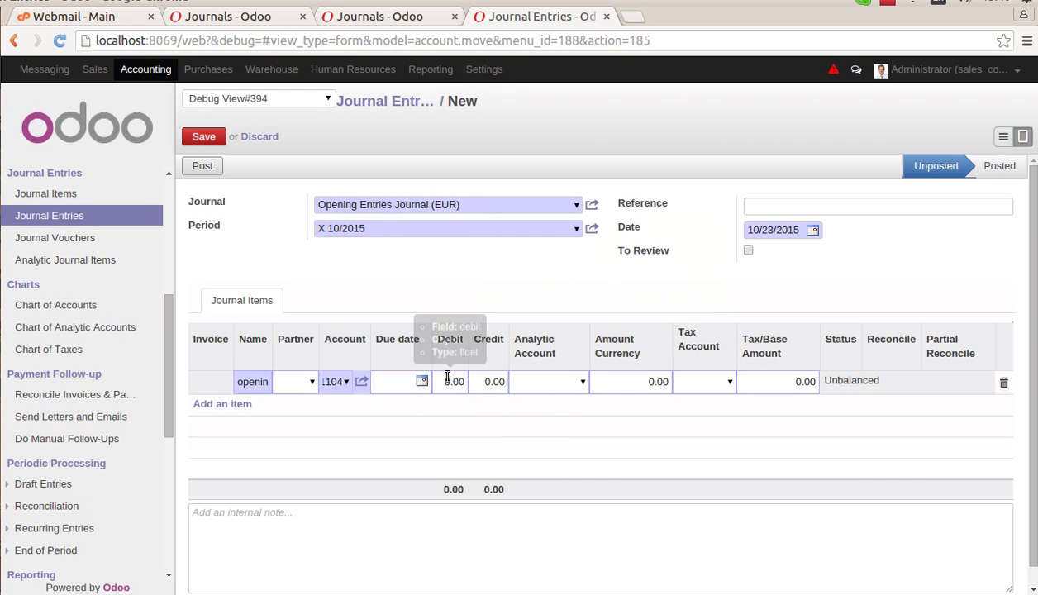
pyautogui.click(477, 381)
pyautogui.write('10')
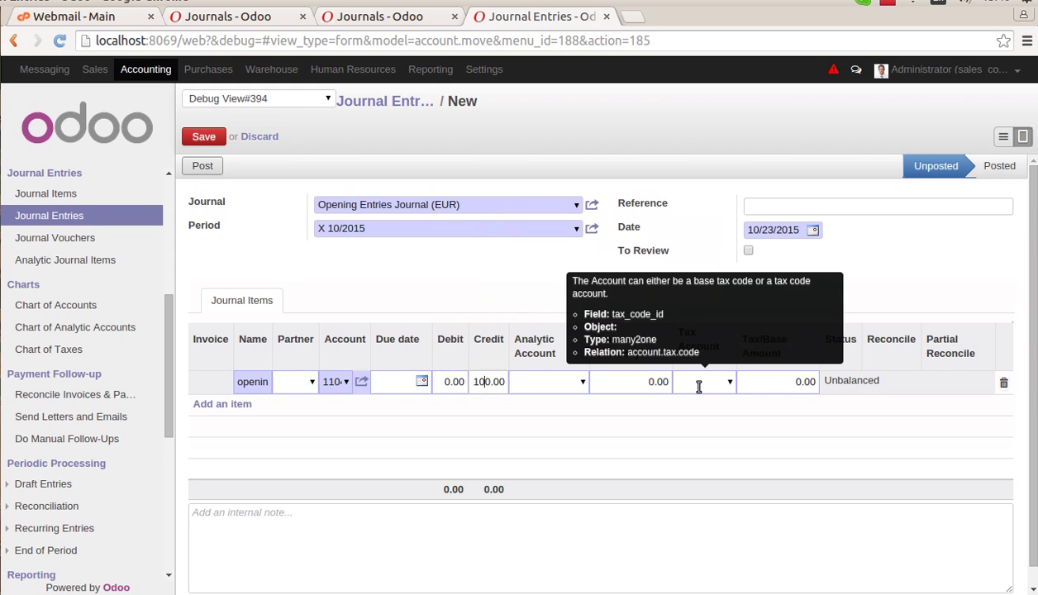
pyautogui.write('00')
# Add an 'opening balance for bank' line debiting 110402 Bank by 20000.
pyautogui.click(216, 406)
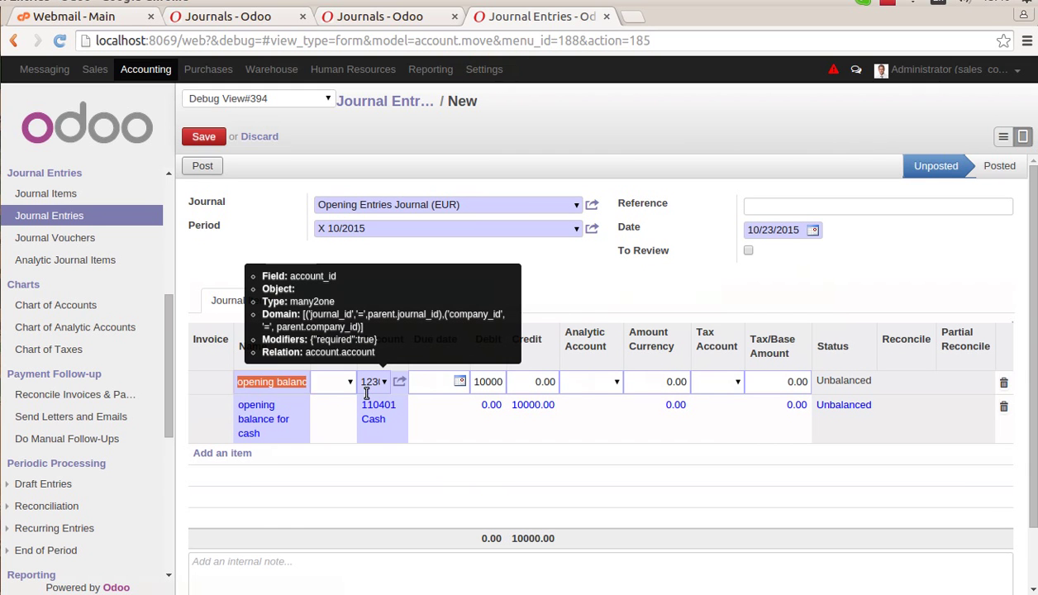
pyautogui.write('opne')
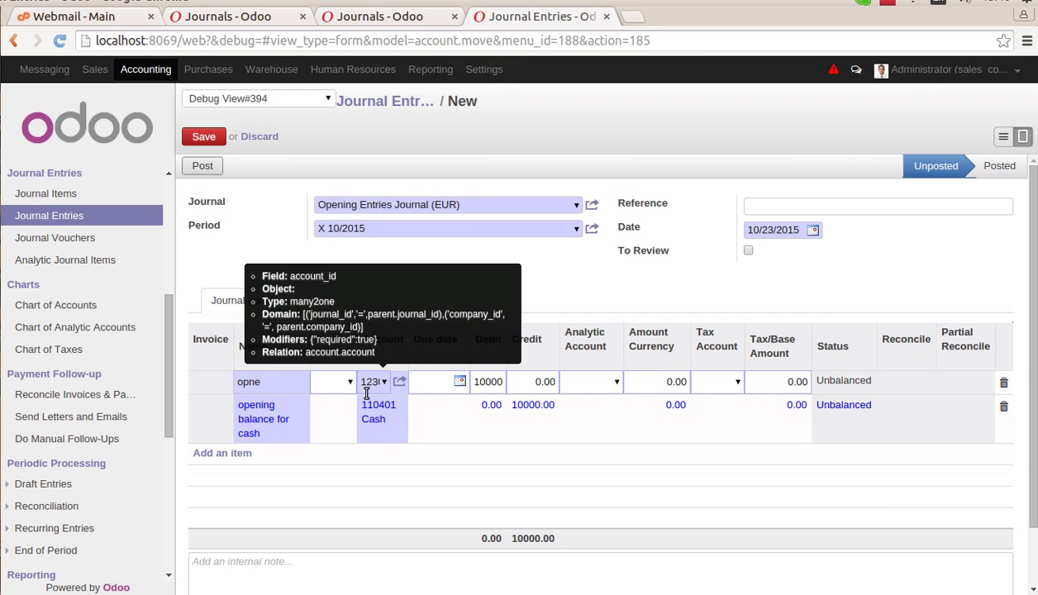
pyautogui.press('BackSpace')
pyautogui.press('BackSpace')
pyautogui.write('ening balance for bank')
pyautogui.click(377, 386)
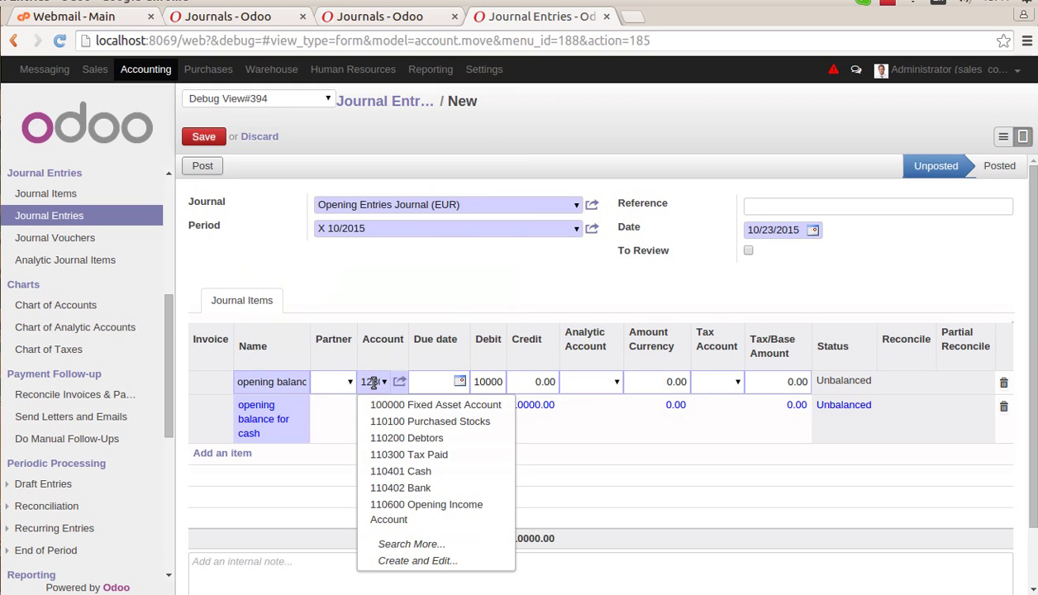
pyautogui.doubleClick(374, 382)
pyautogui.write('bank')
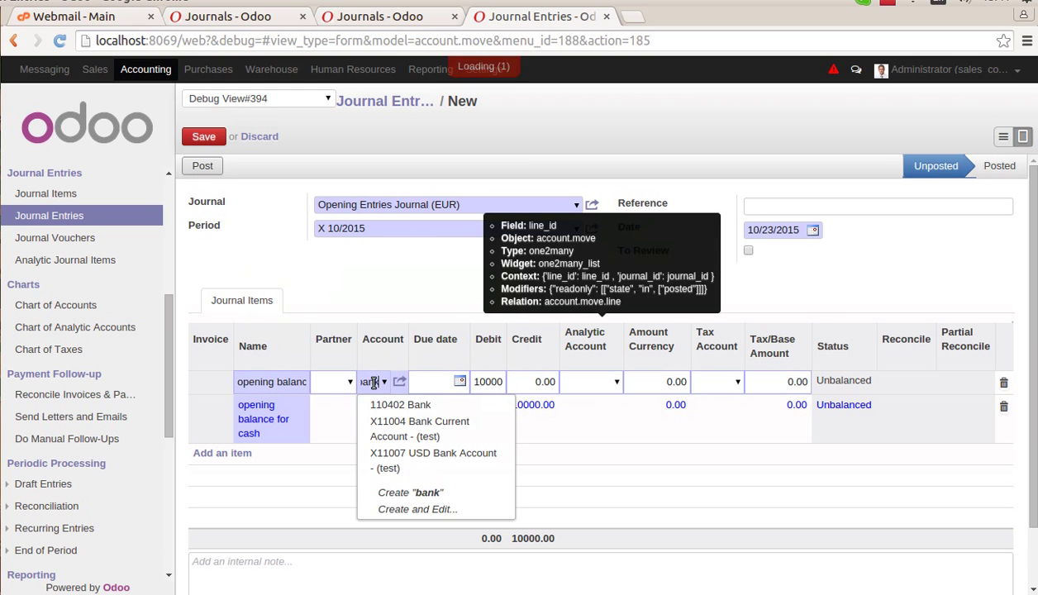
pyautogui.click(420, 406)
pyautogui.doubleClick(487, 382)
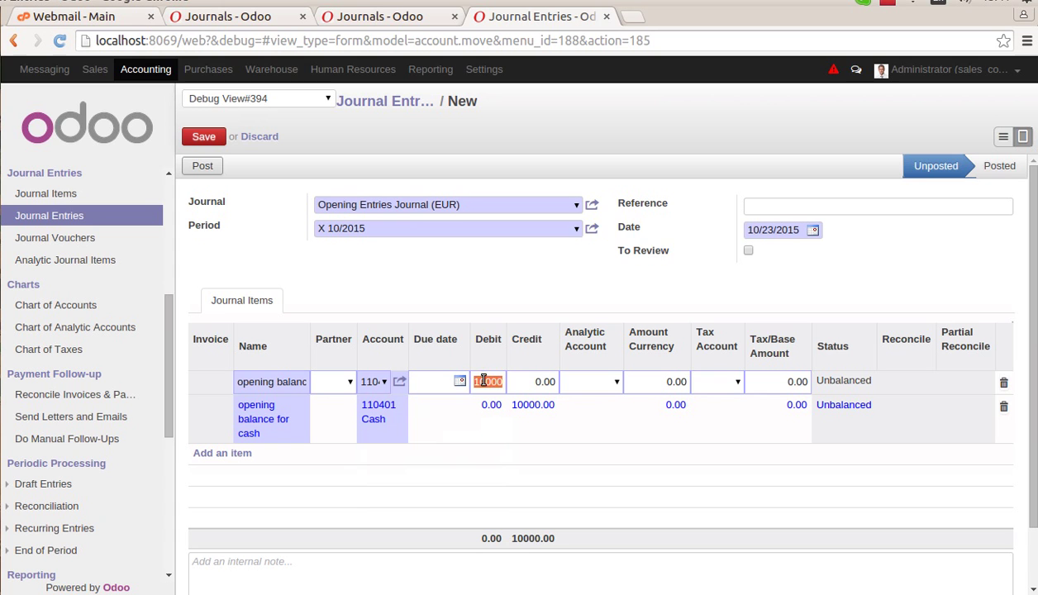
pyautogui.write('2')
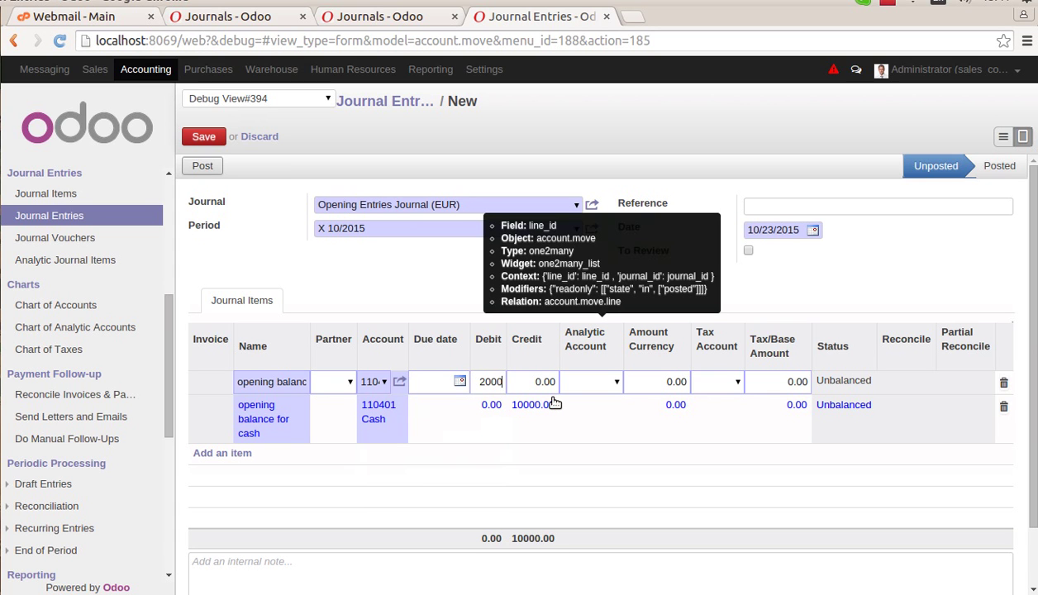
pyautogui.write('0000')
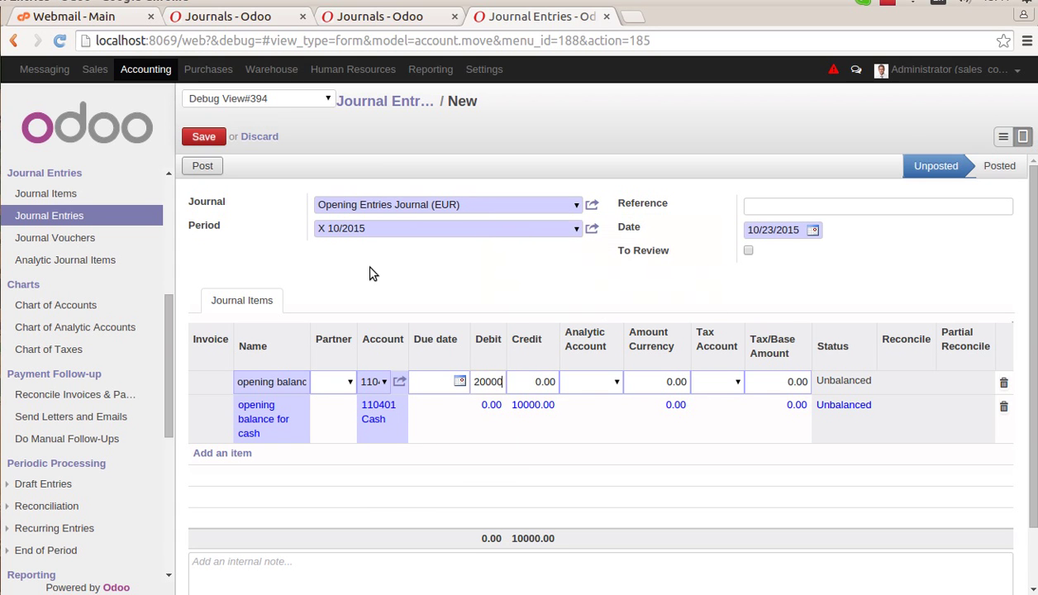
# Save the entry, then check the Opening Entries Journal's default debit and credit accounts.
pyautogui.click(204, 137)
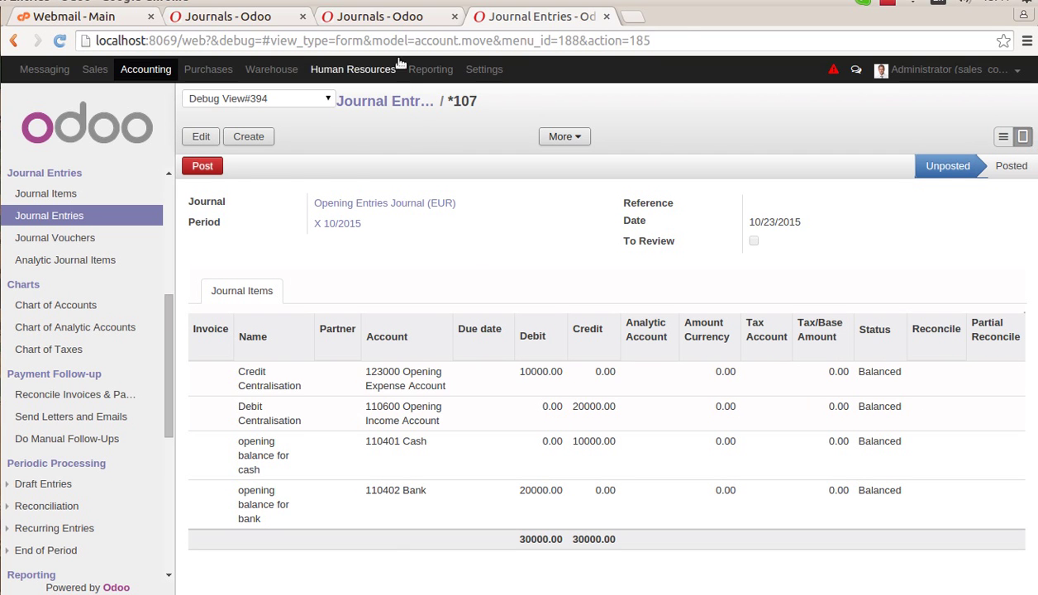
pyautogui.click(390, 19)
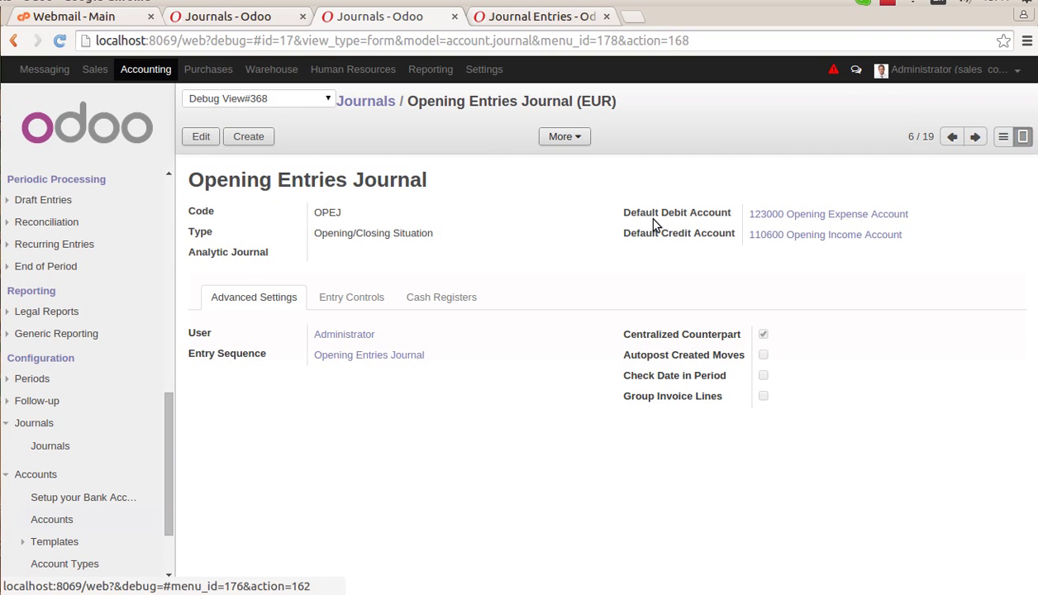
pyautogui.moveTo(637, 220)
pyautogui.moveTo(622, 213); pyautogui.dragTo(730, 213)
pyautogui.click(624, 261)
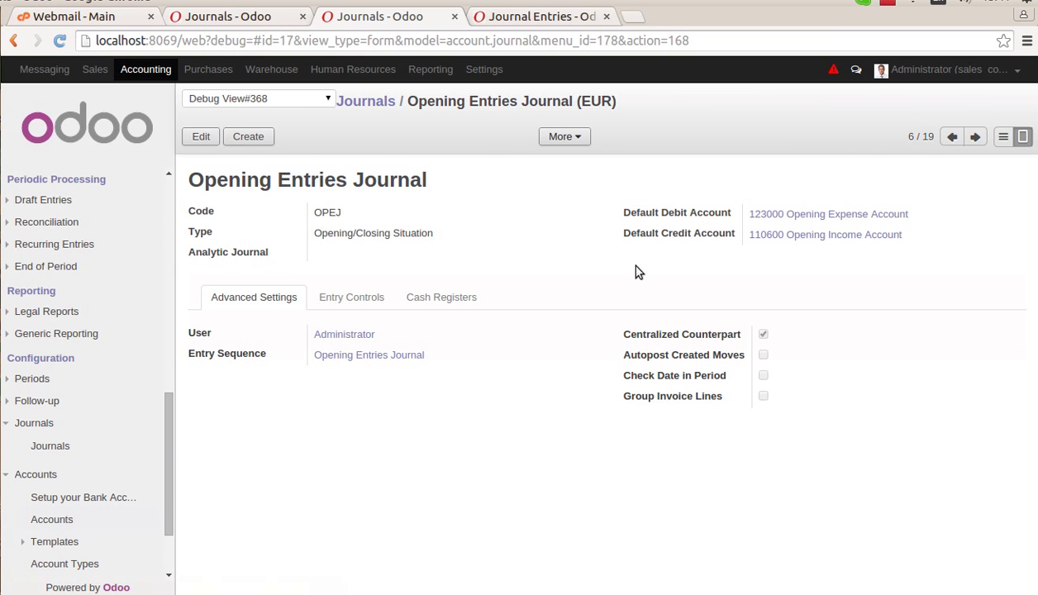
pyautogui.moveTo(627, 238); pyautogui.dragTo(712, 233)
pyautogui.click(876, 248)
# Return to entry *107 and review its four lines balancing at 30000.00 debit and credit.
pyautogui.click(511, 25)
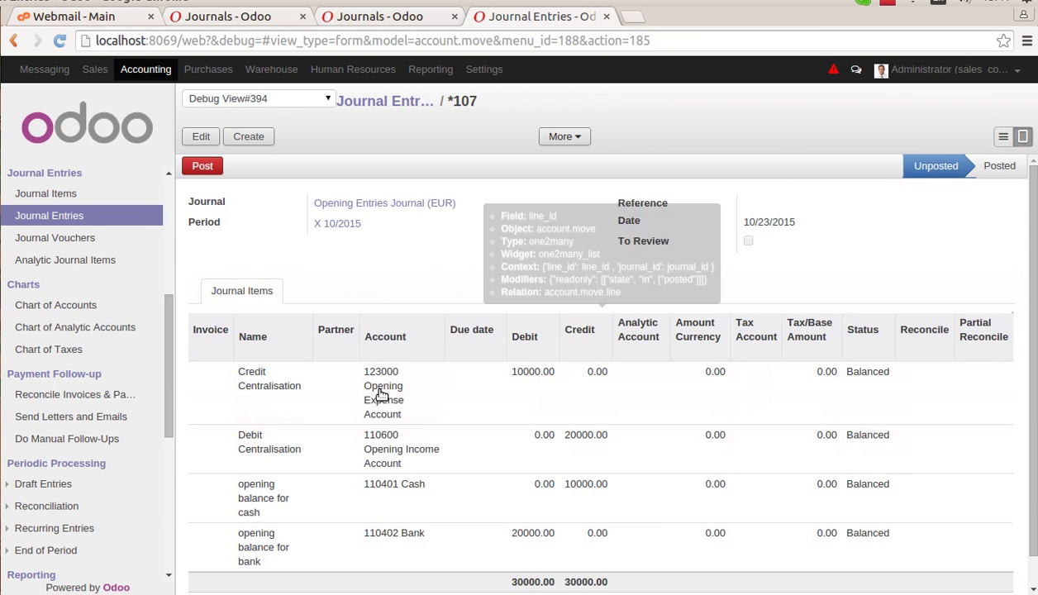
pyautogui.scroll(-1, 446, 397)
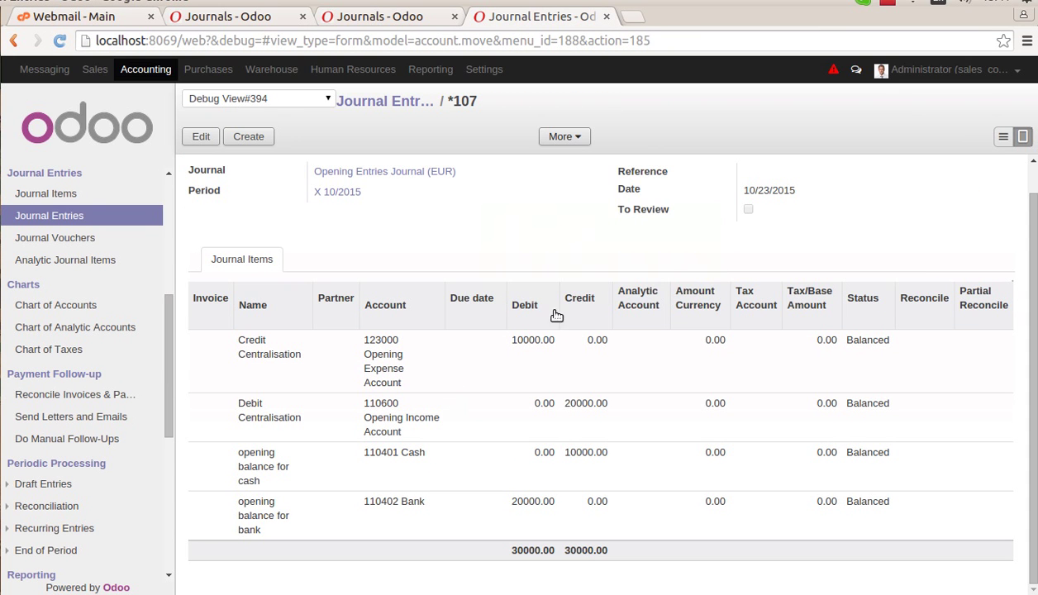
pyautogui.moveTo(537, 342)
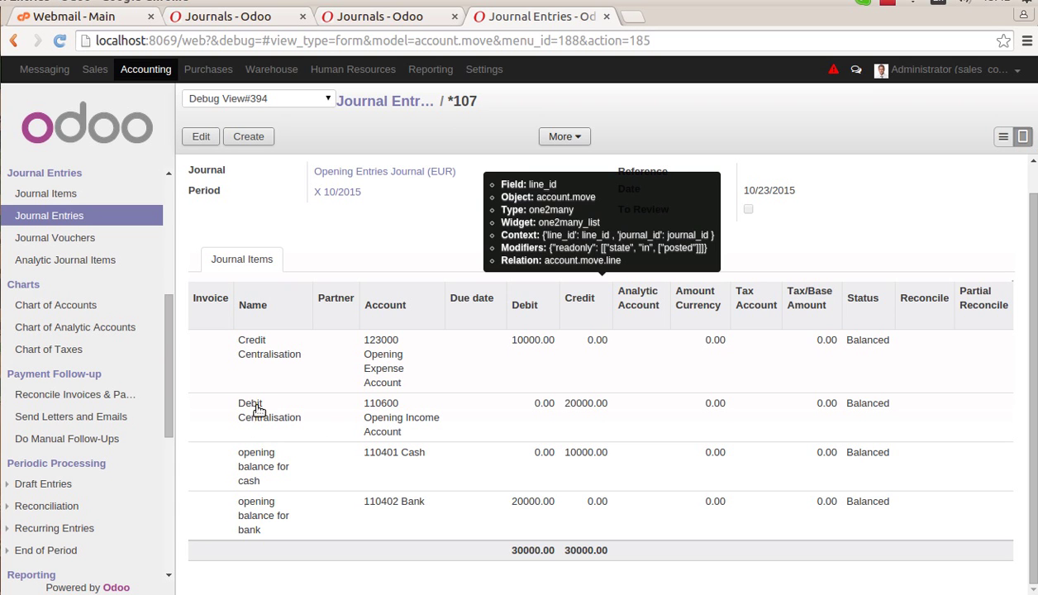
pyautogui.scroll(-5, 114, 405)
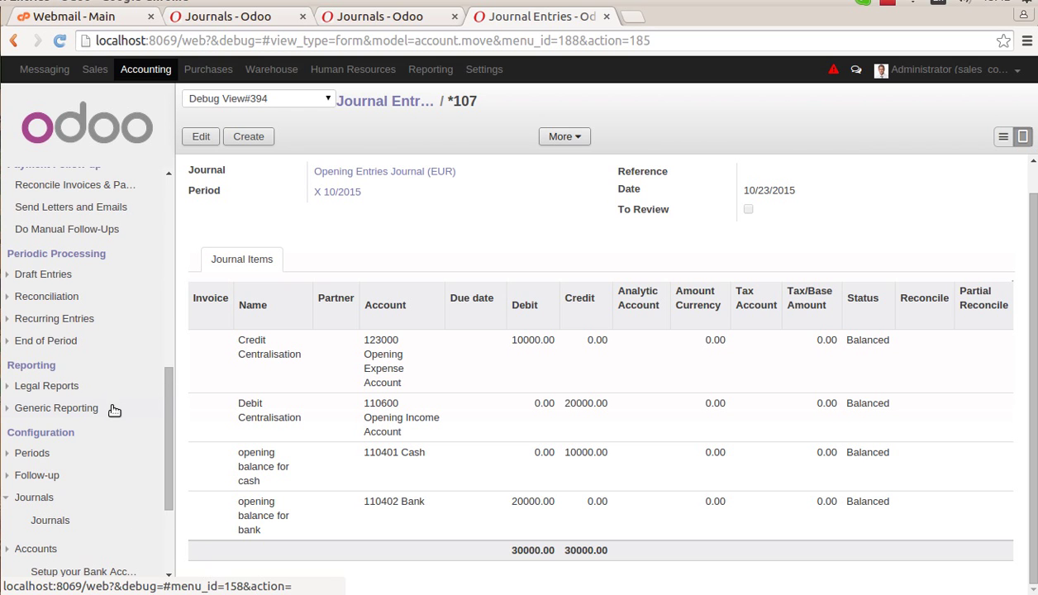
pyautogui.scroll(-3, 114, 411)
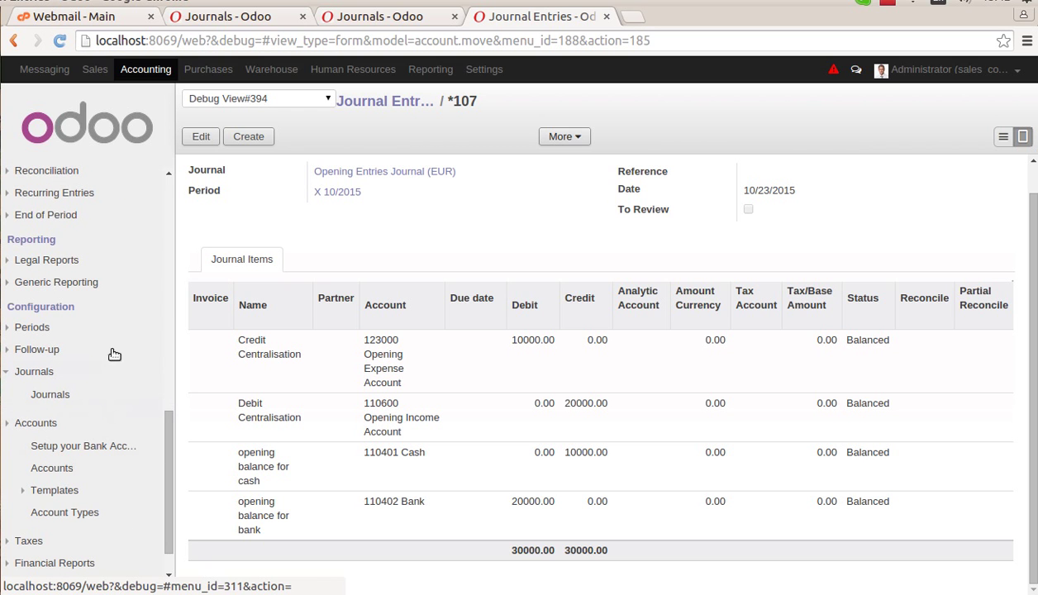
pyautogui.scroll(6, 121, 372)
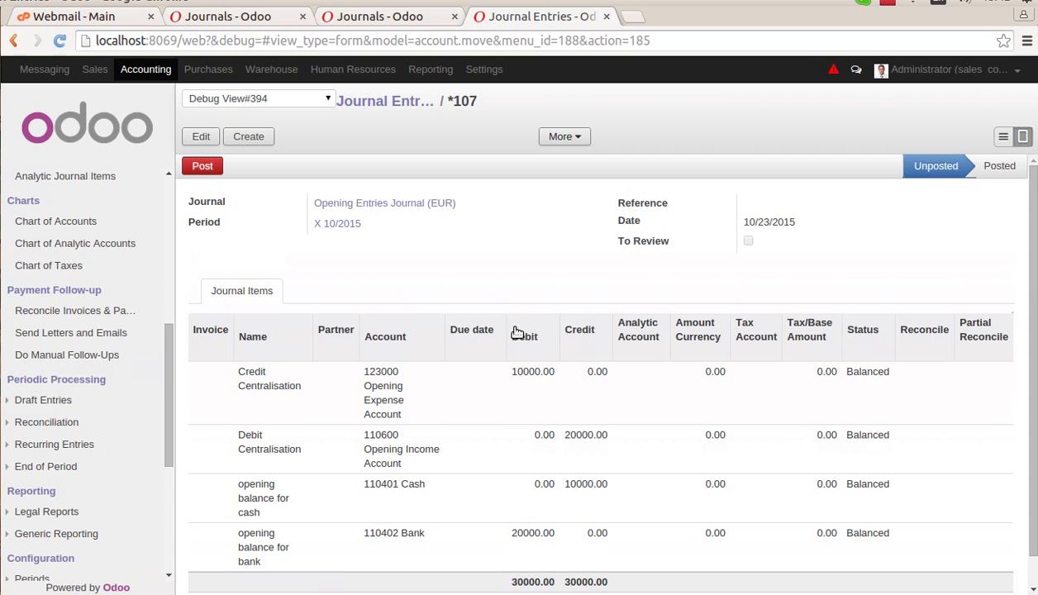
# Post the opening entry as OPEJ/2015/0002 and set Chart of Accounts to All Posted Entries.
pyautogui.middleClick(90, 224)
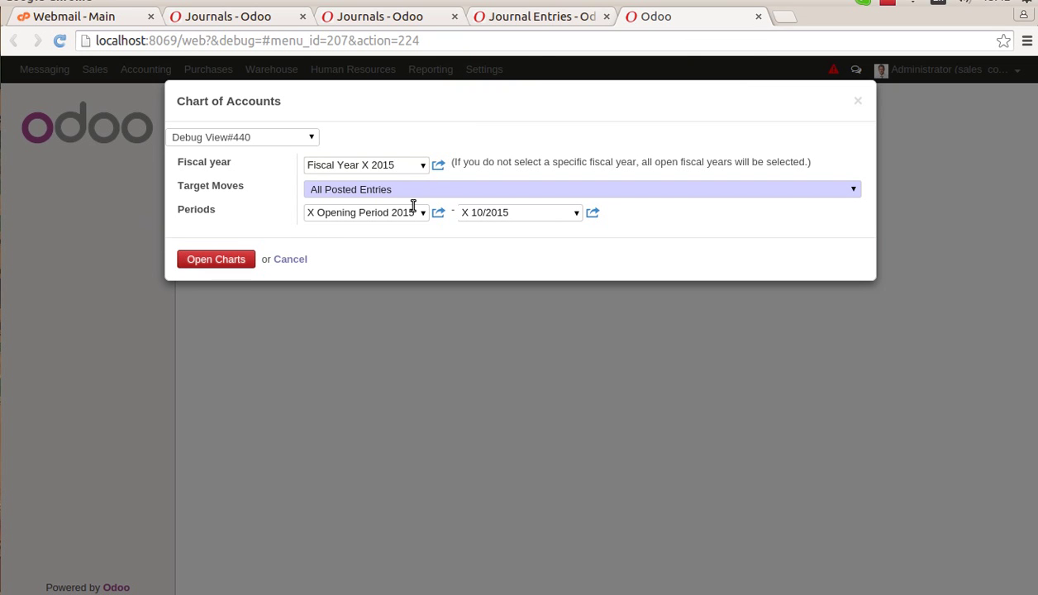
pyautogui.click(437, 189)
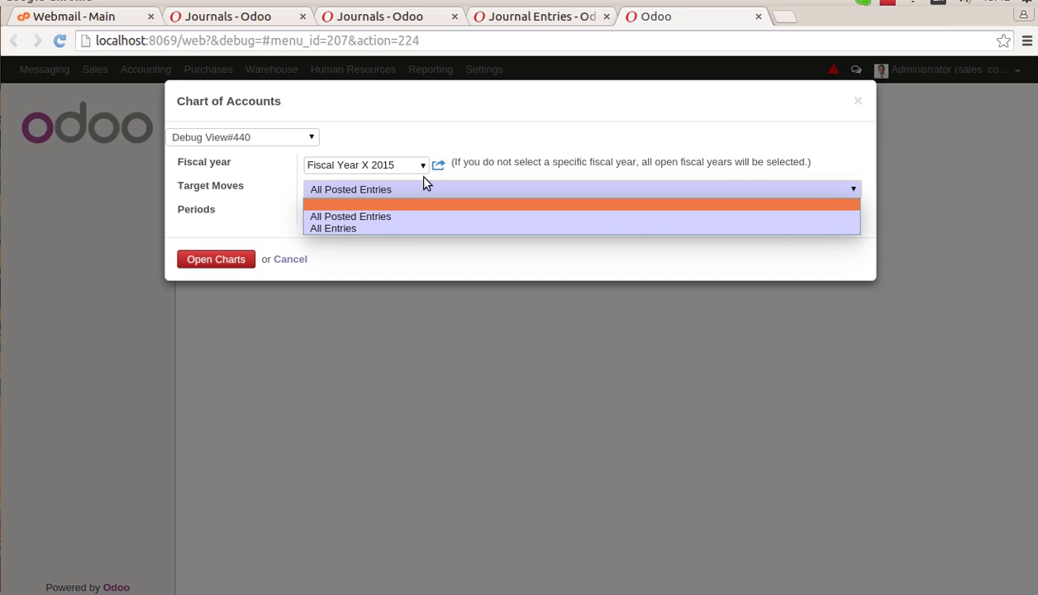
pyautogui.click(533, 24)
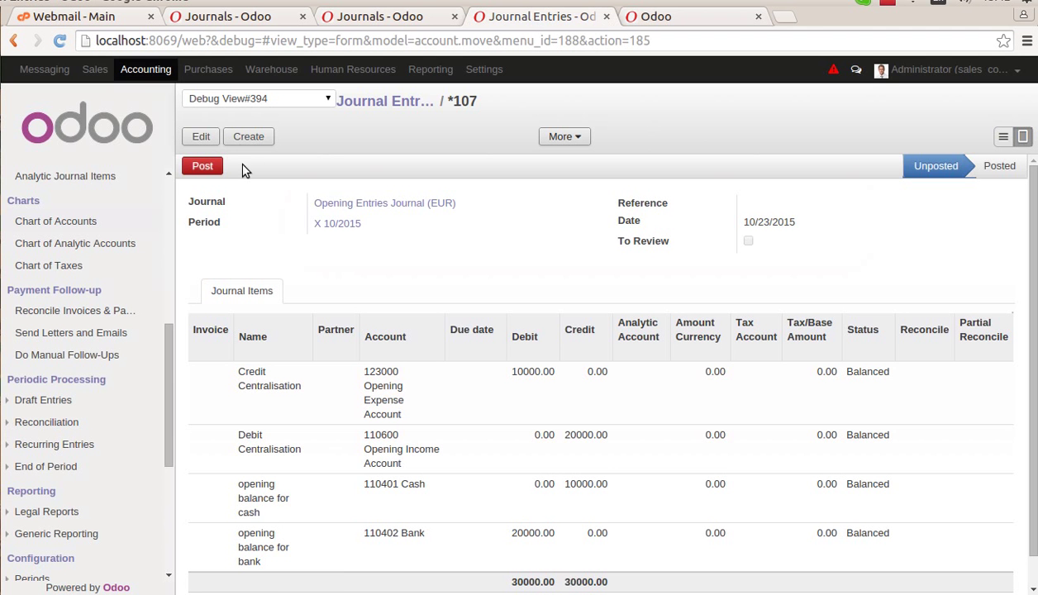
pyautogui.click(205, 168)
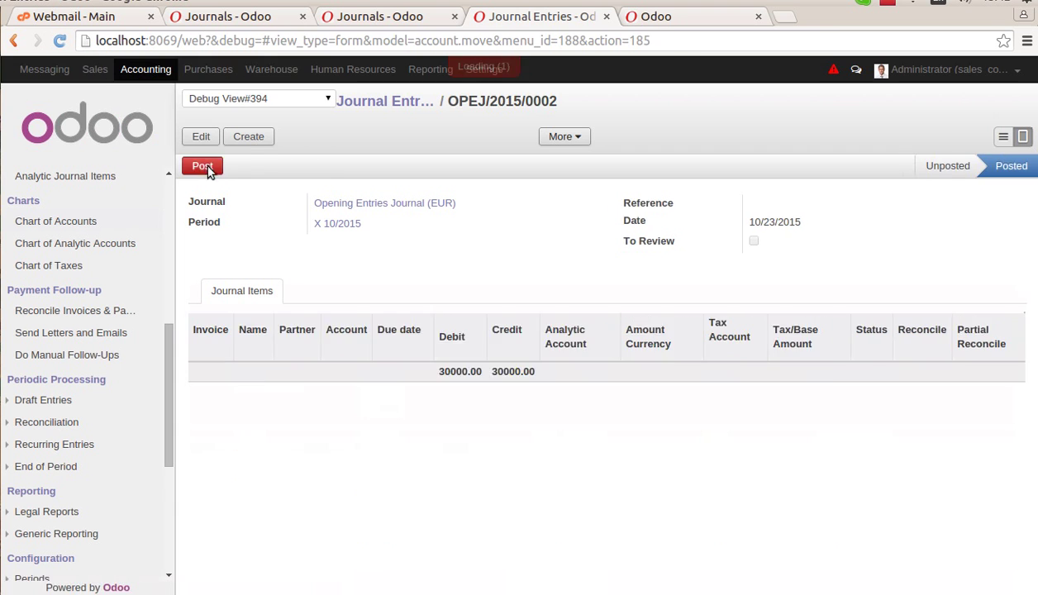
pyautogui.click(668, 24)
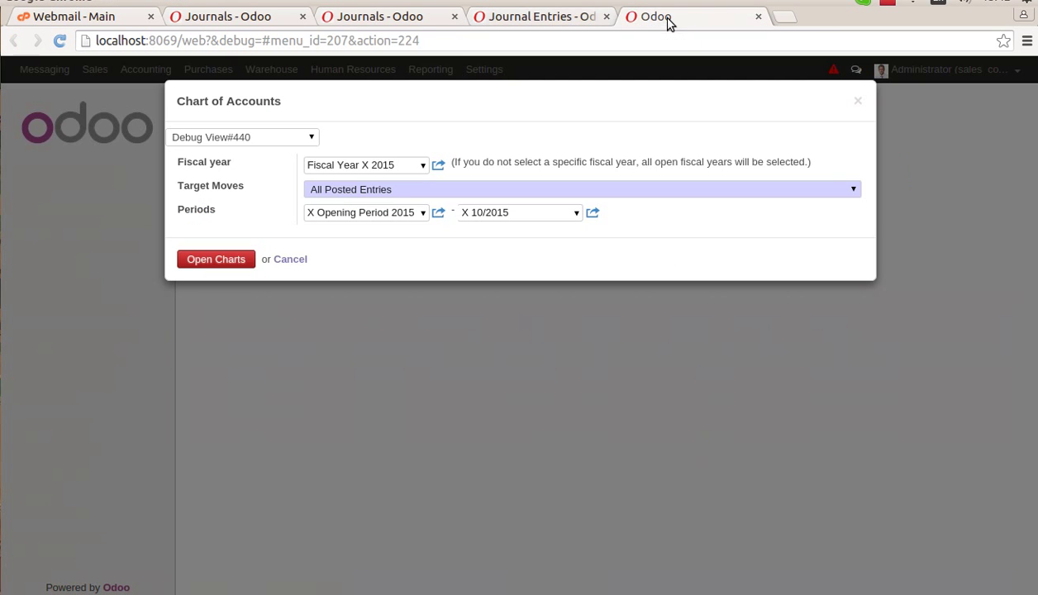
# Open the FY2015 chart and expand the Balance Sheet down to Cash, Bank and Current Liabilities.
pyautogui.click(248, 260)
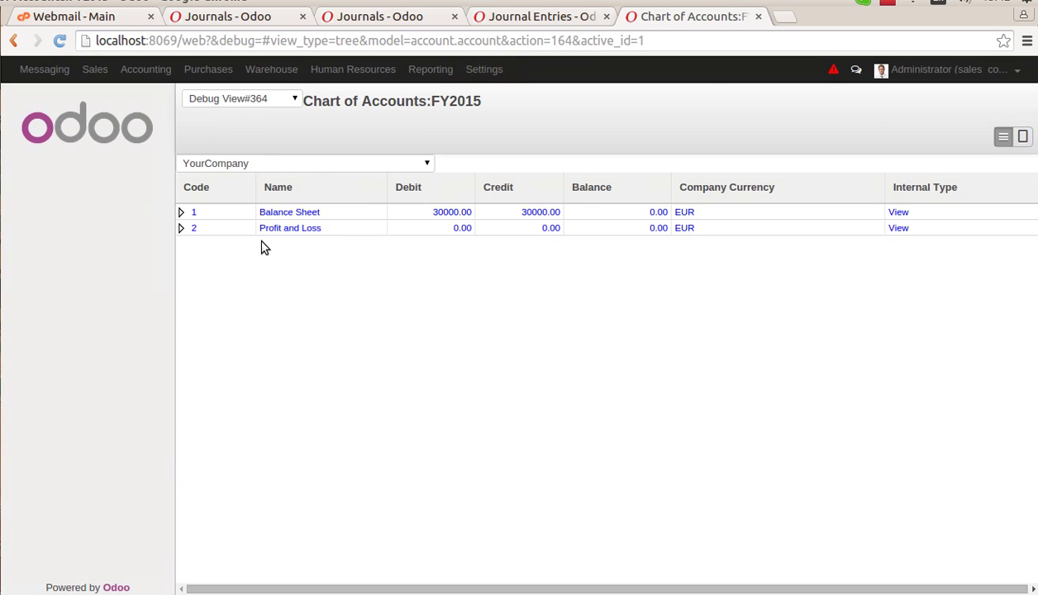
pyautogui.click(181, 213)
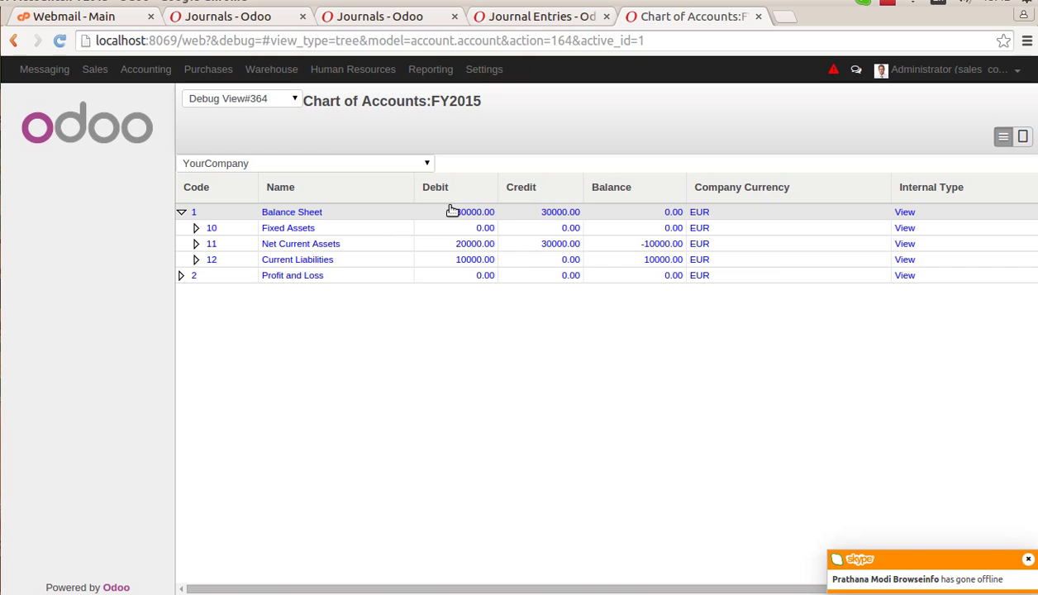
pyautogui.click(196, 244)
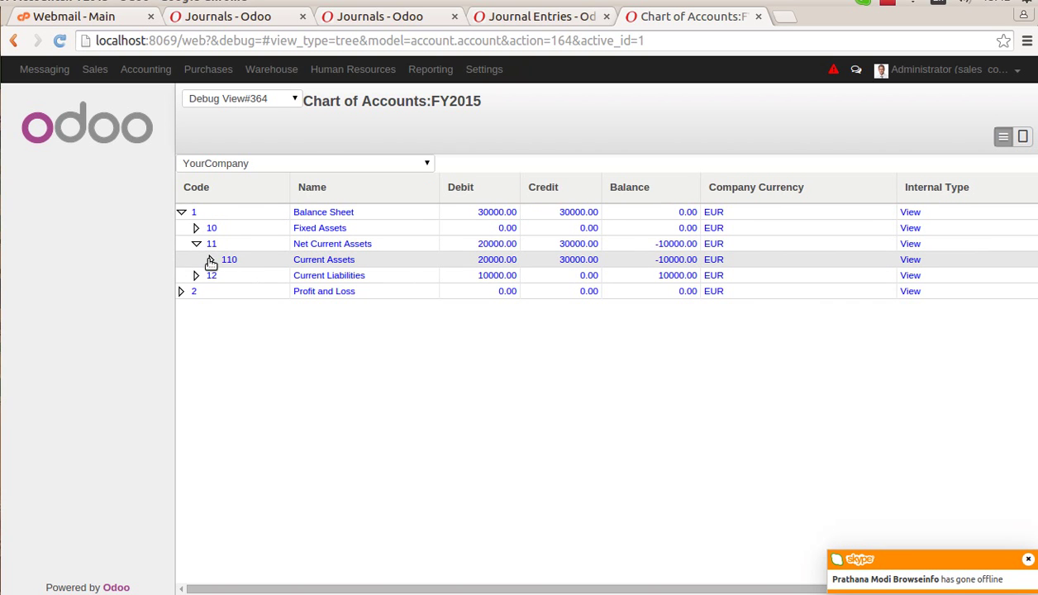
pyautogui.click(210, 261)
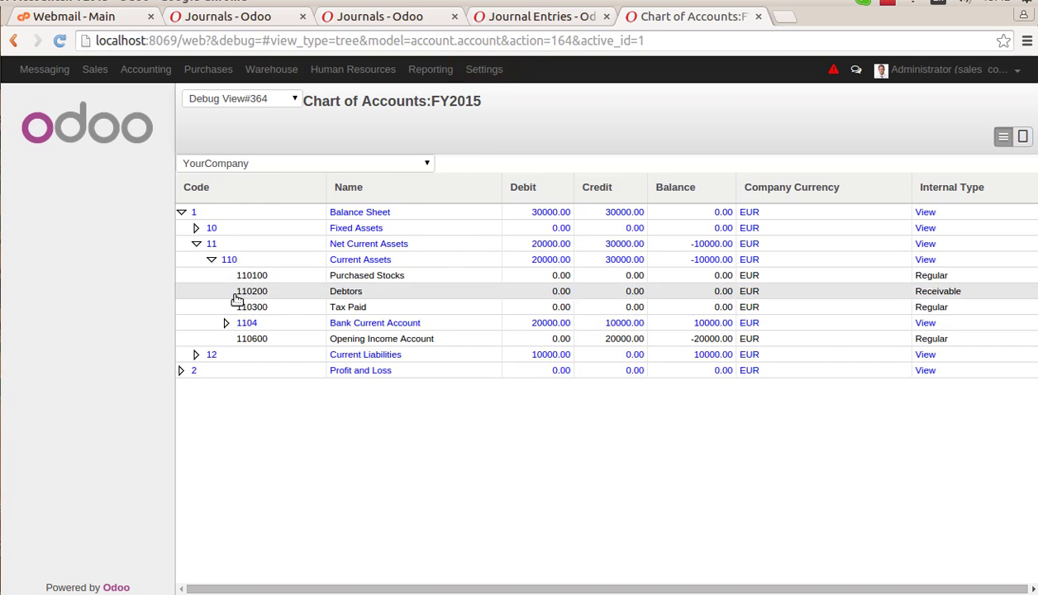
pyautogui.click(226, 323)
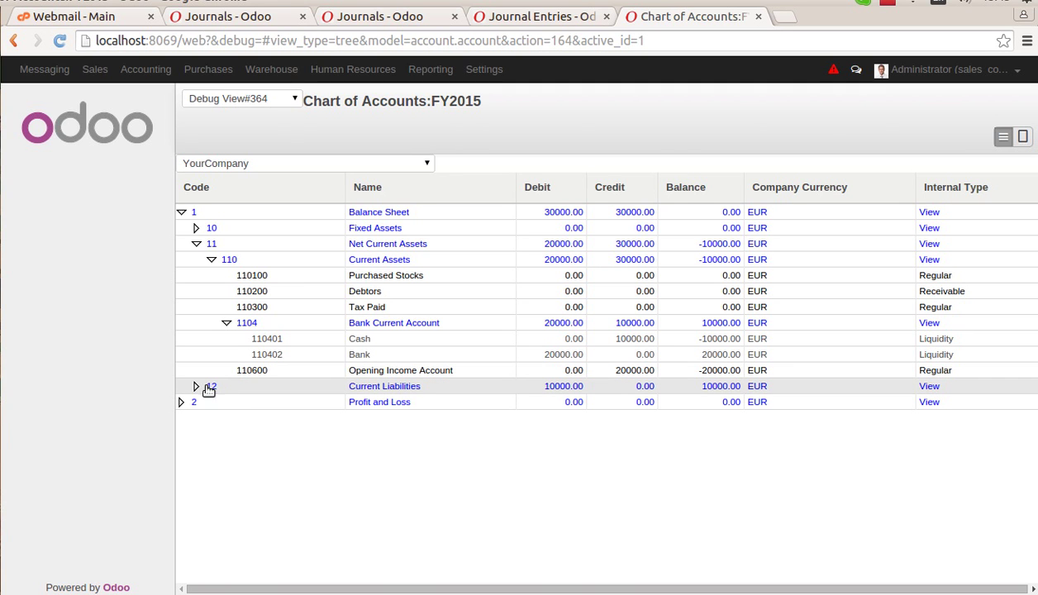
pyautogui.click(198, 386)
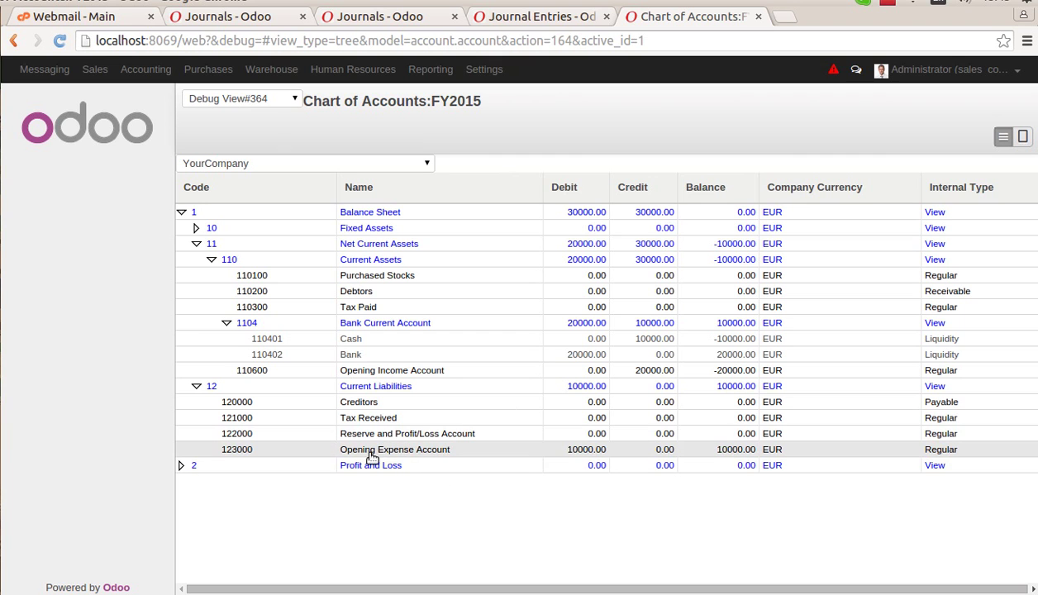